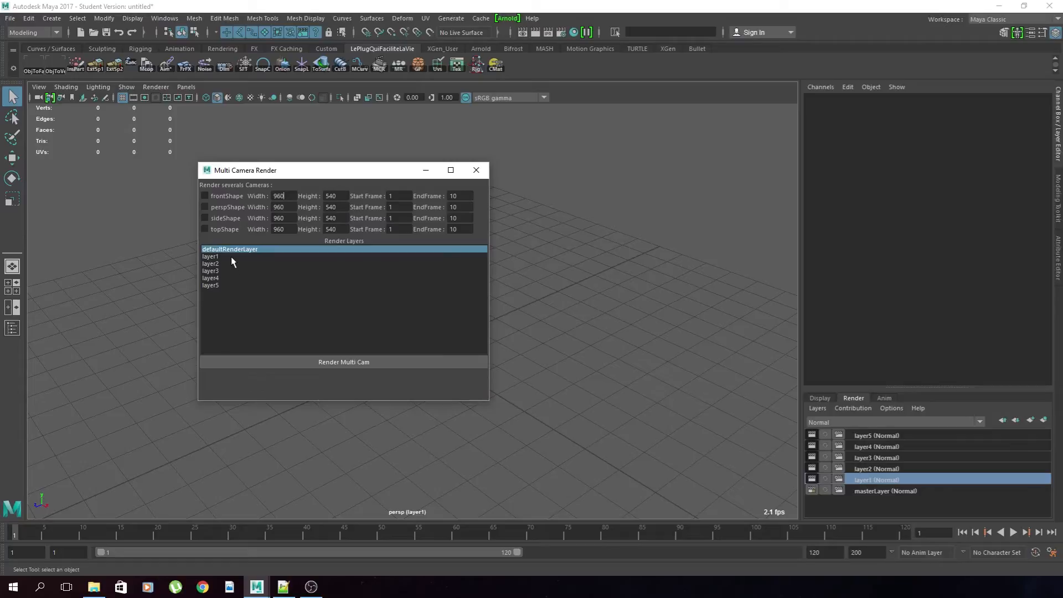
# Step: Extend the render layer selection in Multi Camera Render from defaultRenderLayer through layer5
pyautogui.keyDown('shift'); pyautogui.click(230, 285); pyautogui.keyUp('shift')
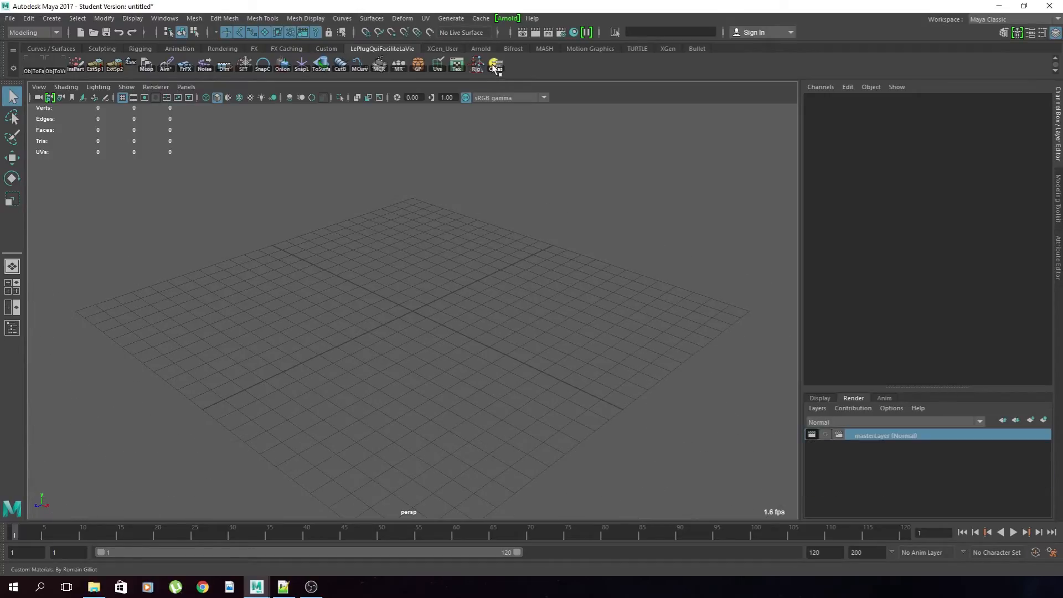
# Step: Launch the Quick Shading tool and move its window and the Hypershade apart to uncover the middle of the viewport
pyautogui.click(495, 68)
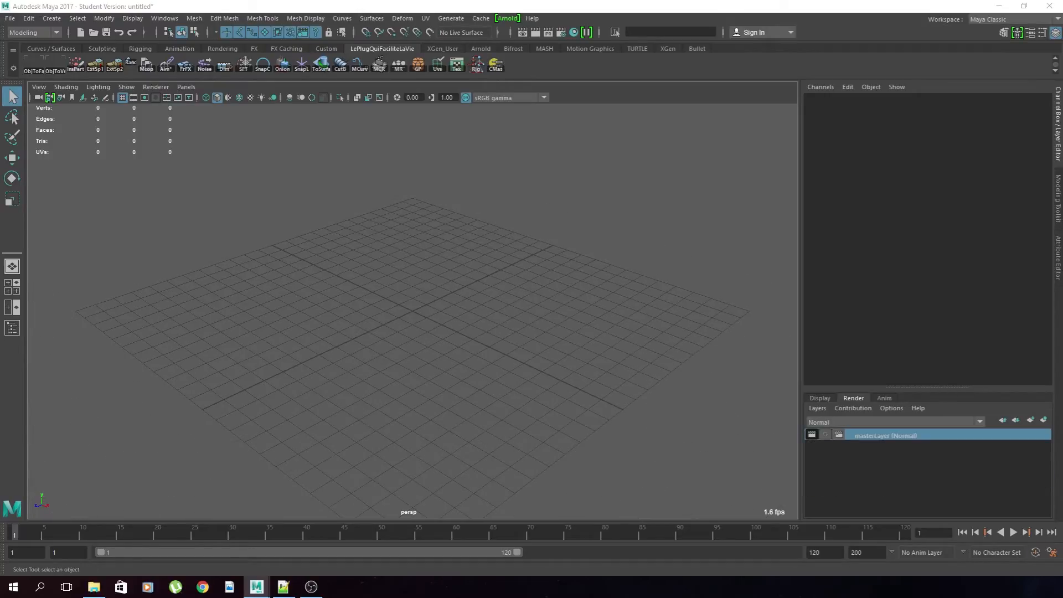
pyautogui.moveTo(692, 159); pyautogui.dragTo(658, 137)
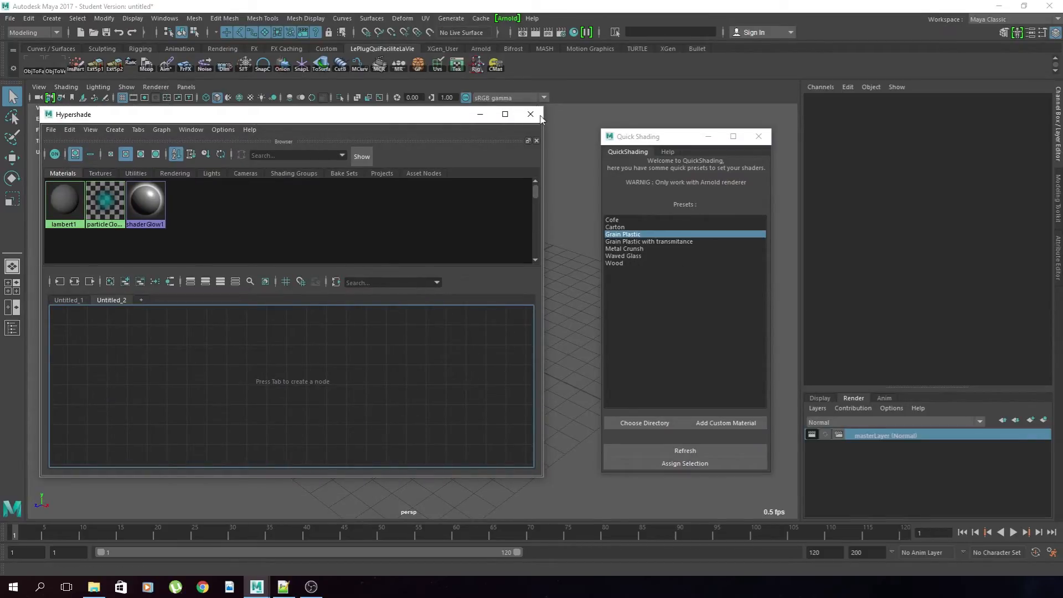
pyautogui.moveTo(675, 142); pyautogui.dragTo(778, 131)
pyautogui.moveTo(413, 116); pyautogui.dragTo(212, 118)
# Step: Create a polygon cube at the centre of the grid in the perspective view
pyautogui.keyDown('shift'); pyautogui.moveTo(487, 296); pyautogui.dragTo(413, 304, button='right'); pyautogui.keyUp('shift')
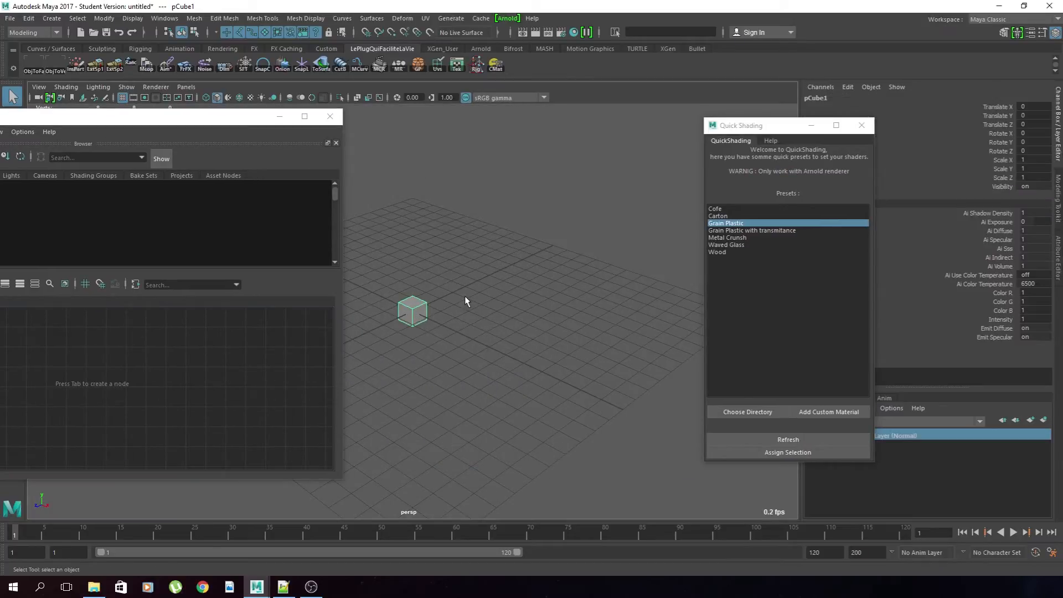
pyautogui.scroll(6, 446, 317)
pyautogui.keyDown('alt'); pyautogui.moveTo(445, 318); pyautogui.dragTo(468, 333, button='middle'); pyautogui.keyUp('alt')
pyautogui.keyDown('alt'); pyautogui.moveTo(501, 341); pyautogui.dragTo(476, 338); pyautogui.keyUp('alt')
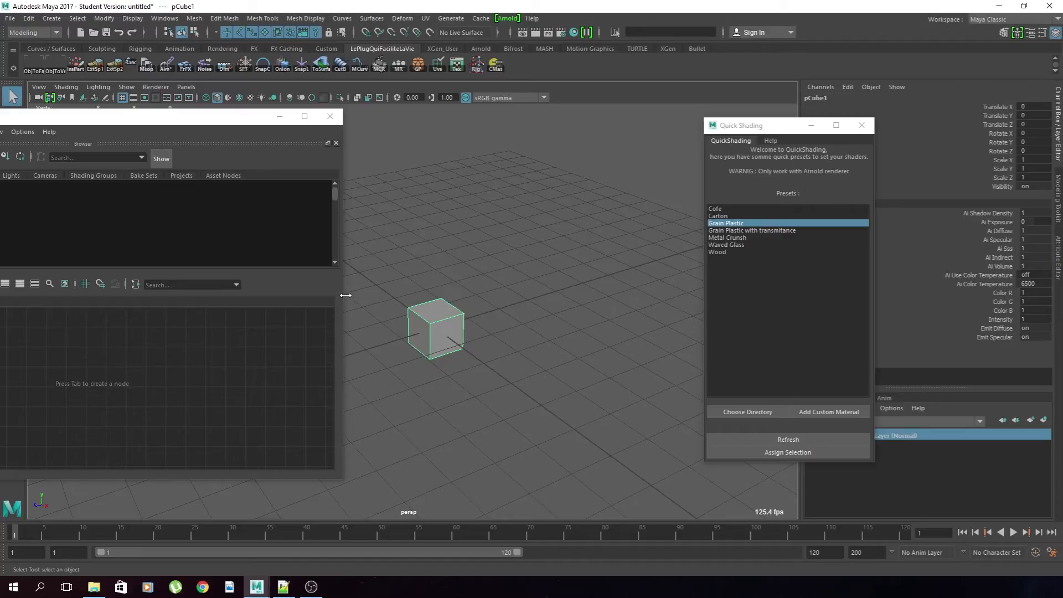
# Step: Assign the Carton preset from Quick Shading to the selected cube
pyautogui.moveTo(786, 126); pyautogui.dragTo(708, 116)
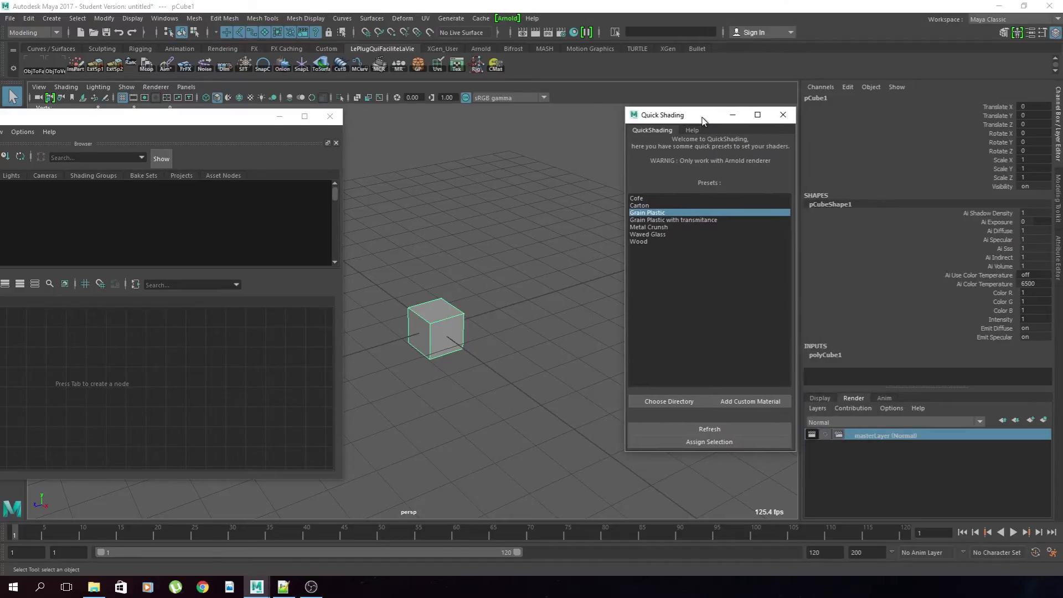
pyautogui.click(676, 200)
pyautogui.click(675, 206)
pyautogui.click(678, 199)
pyautogui.click(674, 213)
pyautogui.click(677, 220)
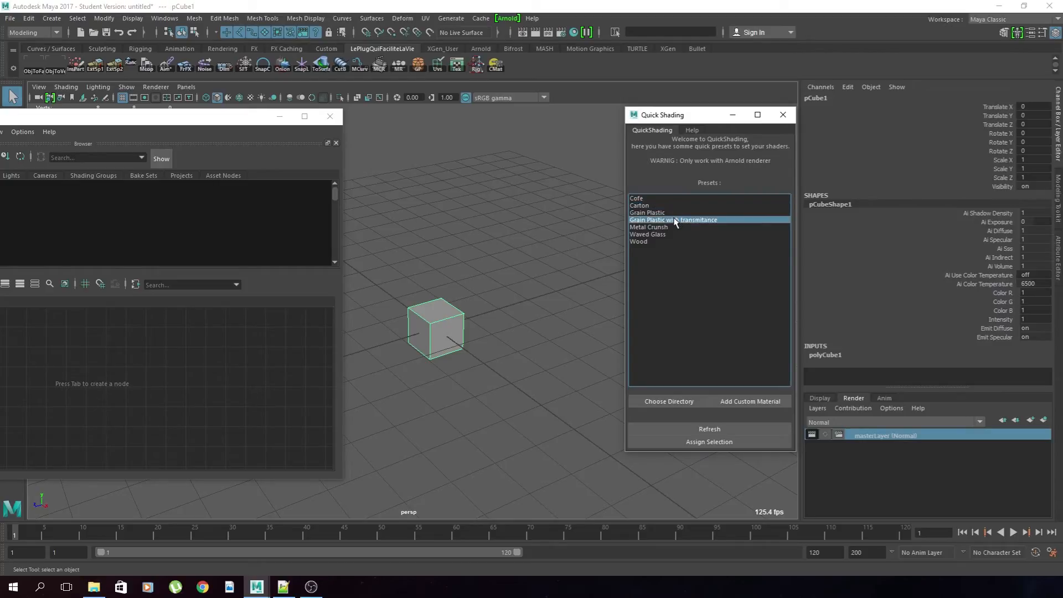
pyautogui.click(447, 324)
pyautogui.click(676, 206)
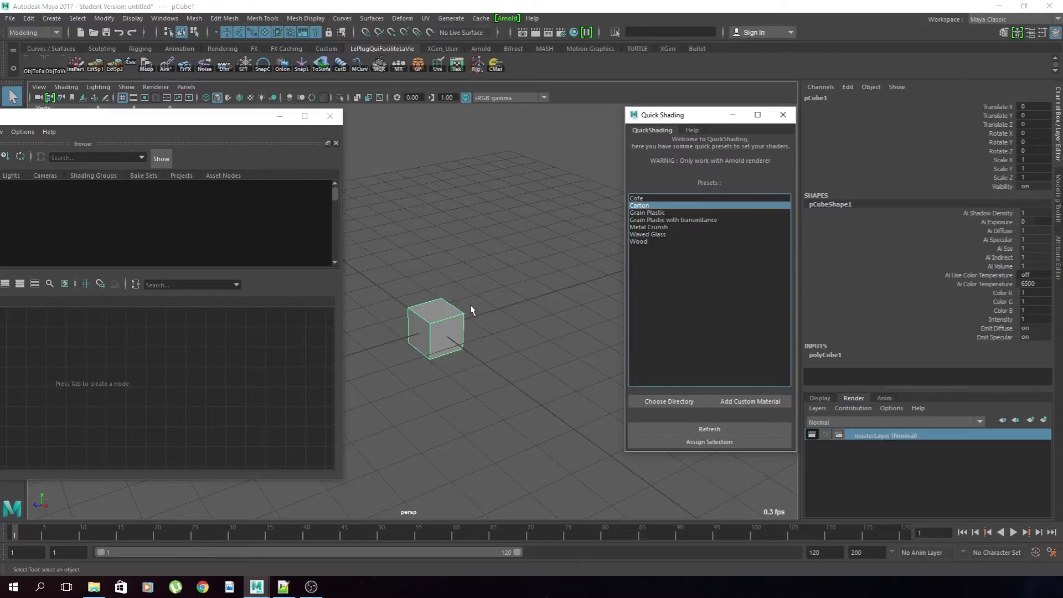
pyautogui.click(693, 441)
# Step: Bring the Hypershade into view and reposition the bump2d1 and fractal1 nodes in the Carton_Mat shading network
pyautogui.moveTo(225, 116); pyautogui.dragTo(496, 84)
pyautogui.scroll(-4, 371, 332)
pyautogui.moveTo(434, 309); pyautogui.dragTo(439, 307)
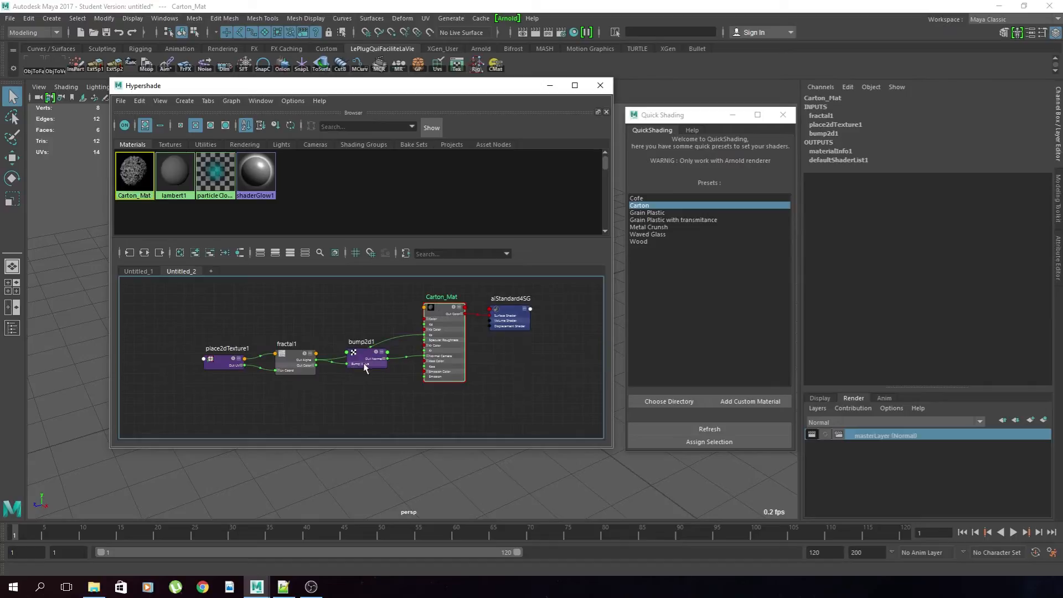
pyautogui.moveTo(365, 368); pyautogui.dragTo(363, 381)
pyautogui.moveTo(285, 356); pyautogui.dragTo(291, 353)
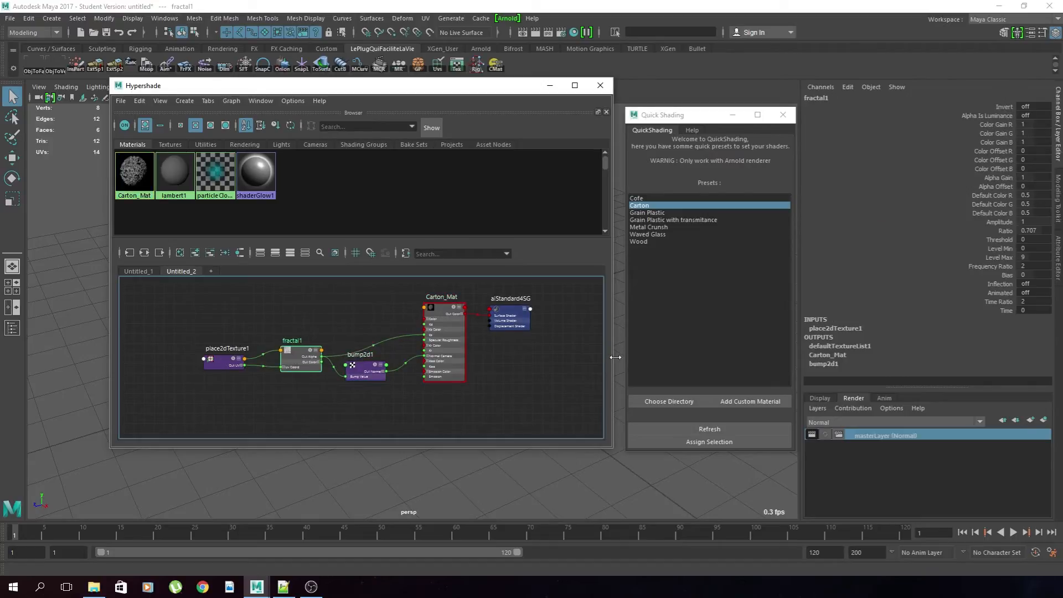
pyautogui.moveTo(517, 87); pyautogui.dragTo(474, 89)
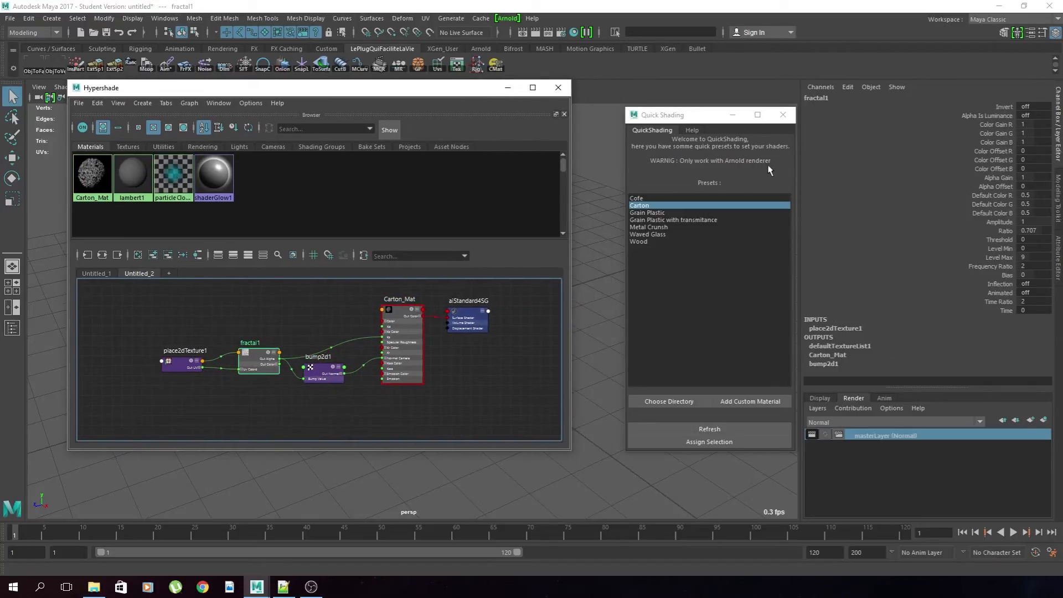
pyautogui.click(668, 253)
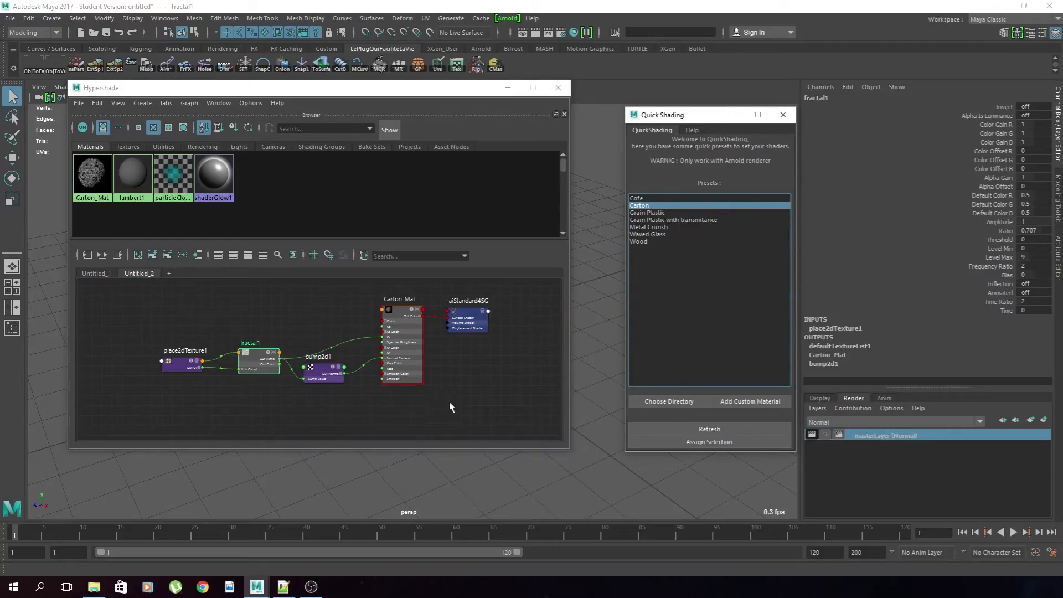
pyautogui.moveTo(425, 401); pyautogui.dragTo(147, 305)
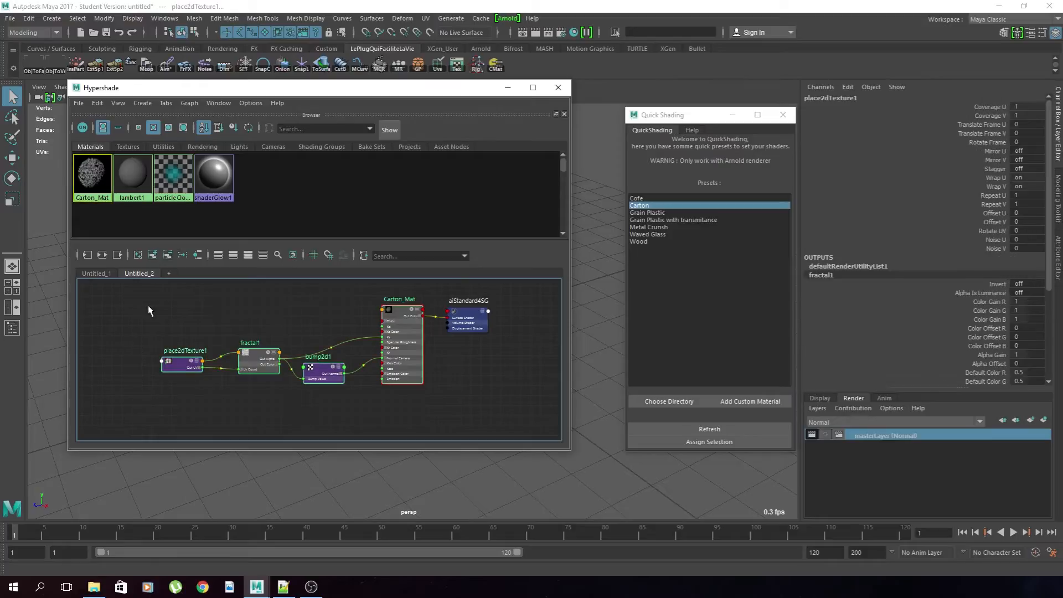
pyautogui.moveTo(505, 430); pyautogui.dragTo(108, 295)
pyautogui.click(432, 404)
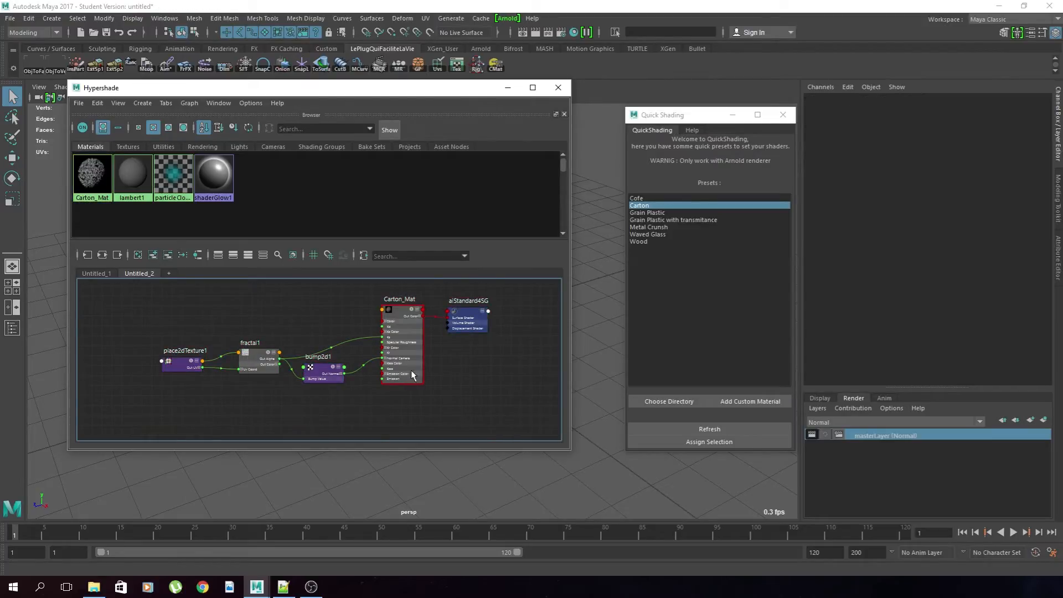
# Step: Add a cloth texture node to the Carton_Mat shading network in the Hypershade
pyautogui.scroll(1, 355, 341)
pyautogui.keyDown('alt'); pyautogui.moveTo(354, 339); pyautogui.dragTo(397, 367, button='middle'); pyautogui.keyUp('alt')
pyautogui.moveTo(470, 328); pyautogui.dragTo(466, 337)
pyautogui.click(347, 337)
pyautogui.press('Tab')
pyautogui.write('cloth')
pyautogui.press('Return')
# Step: Connect cloth1's colour to Carton_Mat's Color and its alpha to Specular Roughness, and replace place2dTexture2 with place2dTexture1 as its placement node
pyautogui.moveTo(336, 342); pyautogui.dragTo(441, 345)
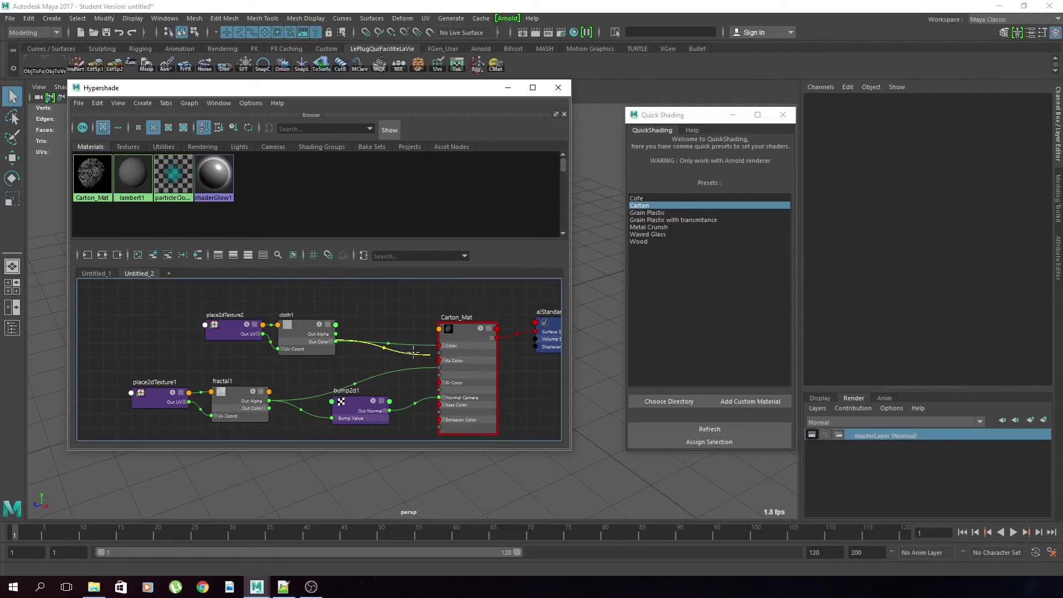
pyautogui.moveTo(320, 338); pyautogui.dragTo(459, 379)
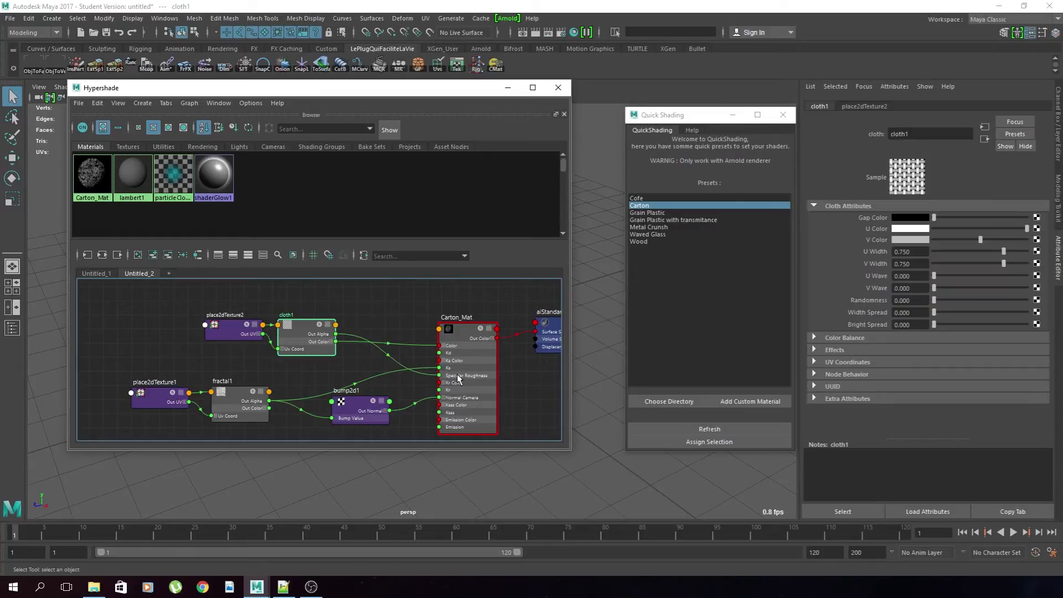
pyautogui.click(224, 327)
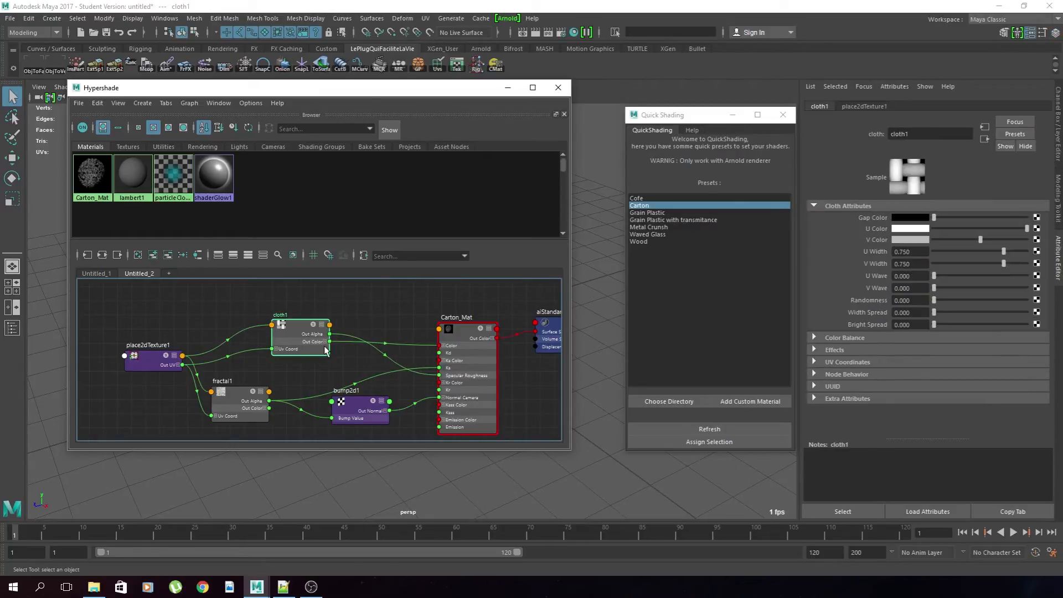
# Step: Rename the Carton_Mat material to Custom_arton_Mat
pyautogui.scroll(-2, 339, 338)
pyautogui.keyDown('alt'); pyautogui.moveTo(364, 377); pyautogui.dragTo(339, 351, button='middle'); pyautogui.keyUp('alt')
pyautogui.click(404, 307)
pyautogui.moveTo(933, 135)
pyautogui.mouseDown()
pyautogui.moveTo(839, 127)
pyautogui.moveTo(918, 139)
pyautogui.mouseUp()
pyautogui.click(936, 135)
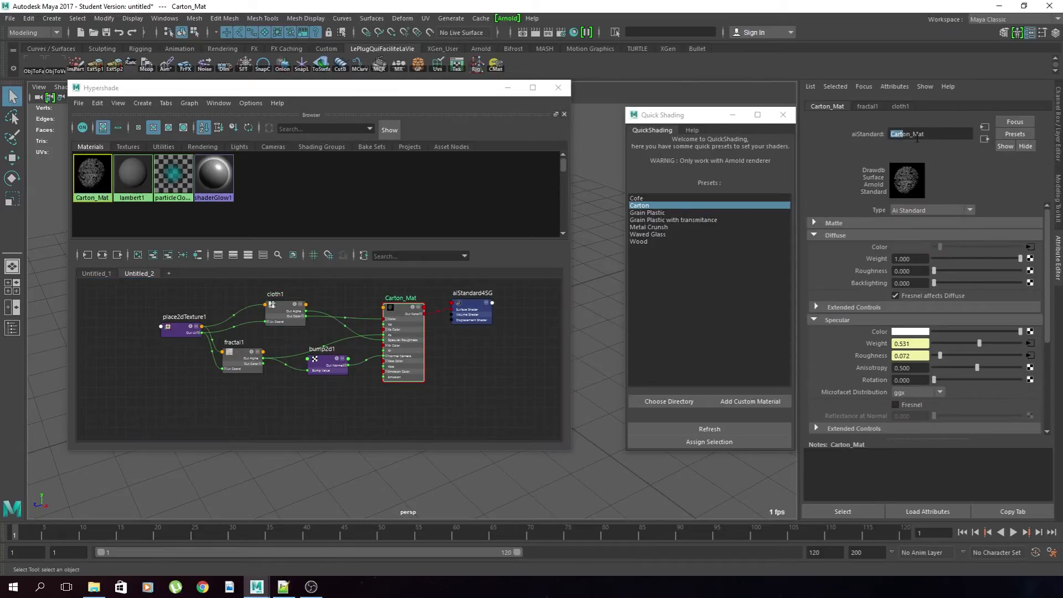
pyautogui.press('Right')
pyautogui.write('ustom_')
pyautogui.click(467, 348)
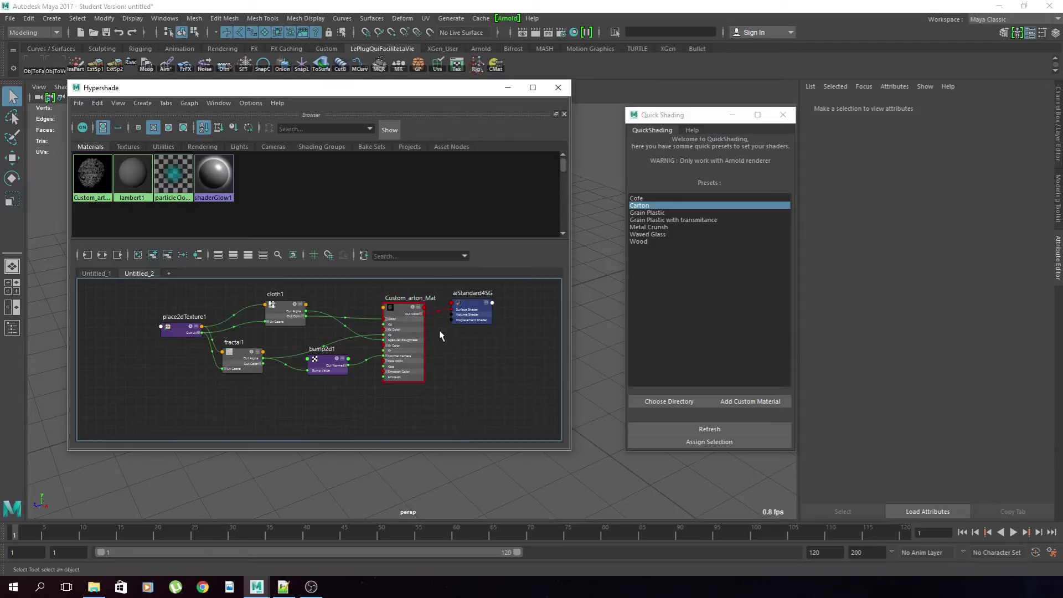
# Step: Try to add a custom material named Custum_Carton in Quick Shading
pyautogui.moveTo(707, 114); pyautogui.dragTo(684, 104)
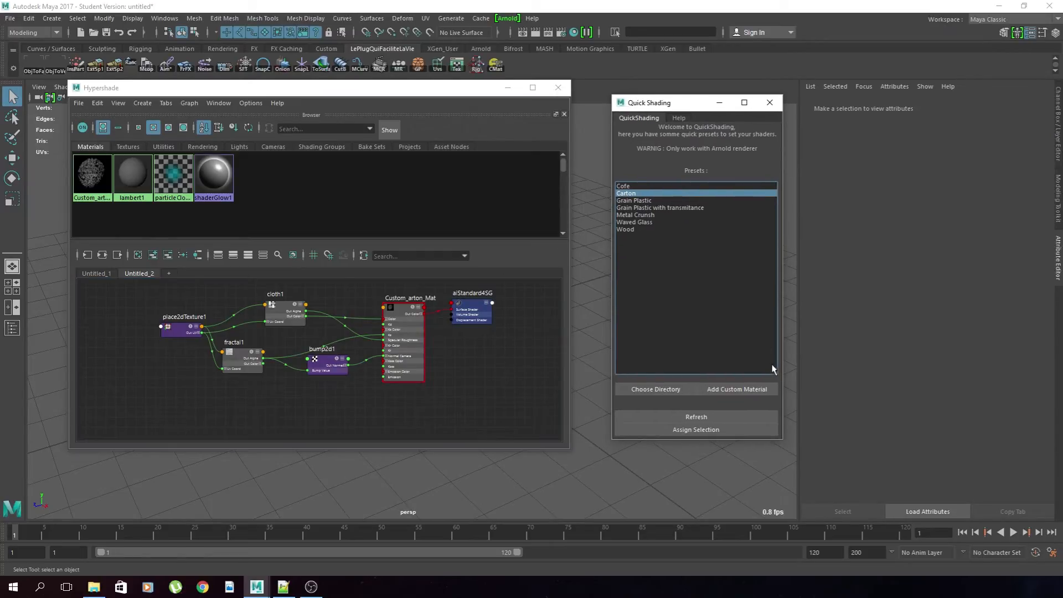
pyautogui.click(735, 391)
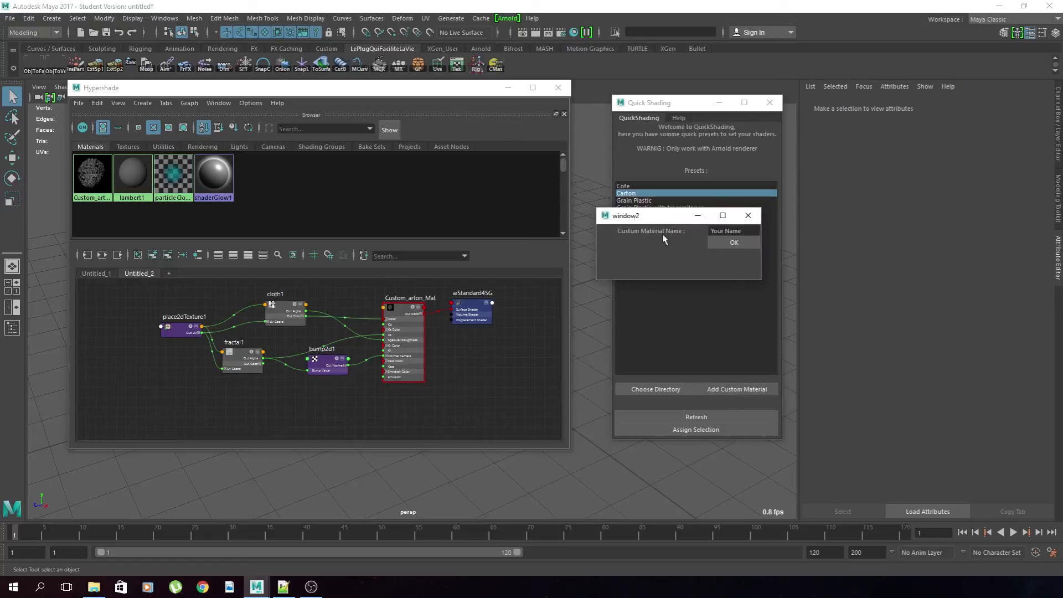
pyautogui.moveTo(752, 232); pyautogui.dragTo(699, 227)
pyautogui.write('Custum_Carton')
pyautogui.click(735, 243)
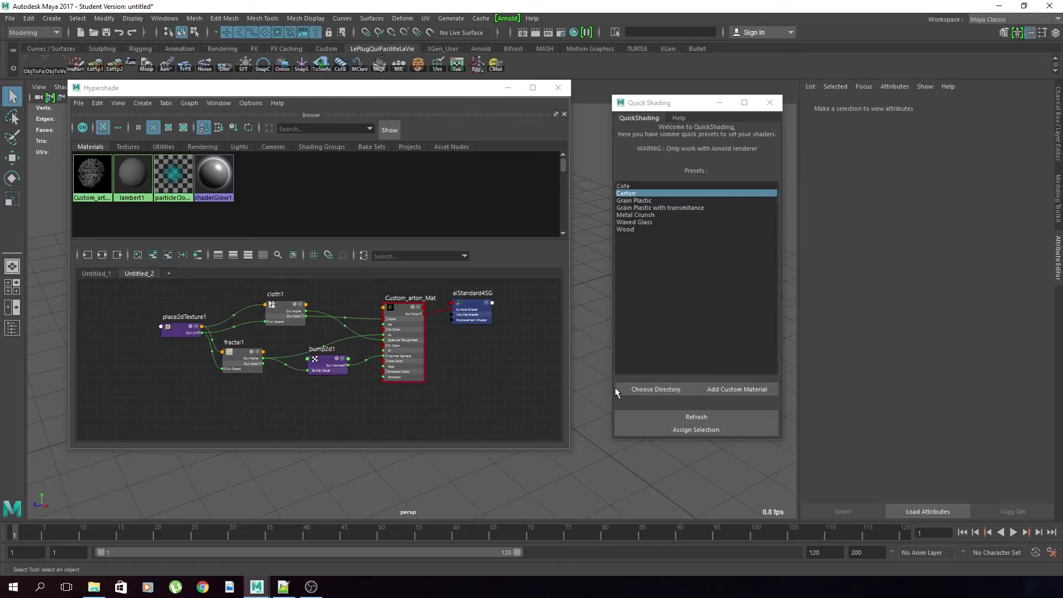
# Step: Set the Quick Shading materials directory to a folder inside the 3D folder on drive D
pyautogui.click(662, 390)
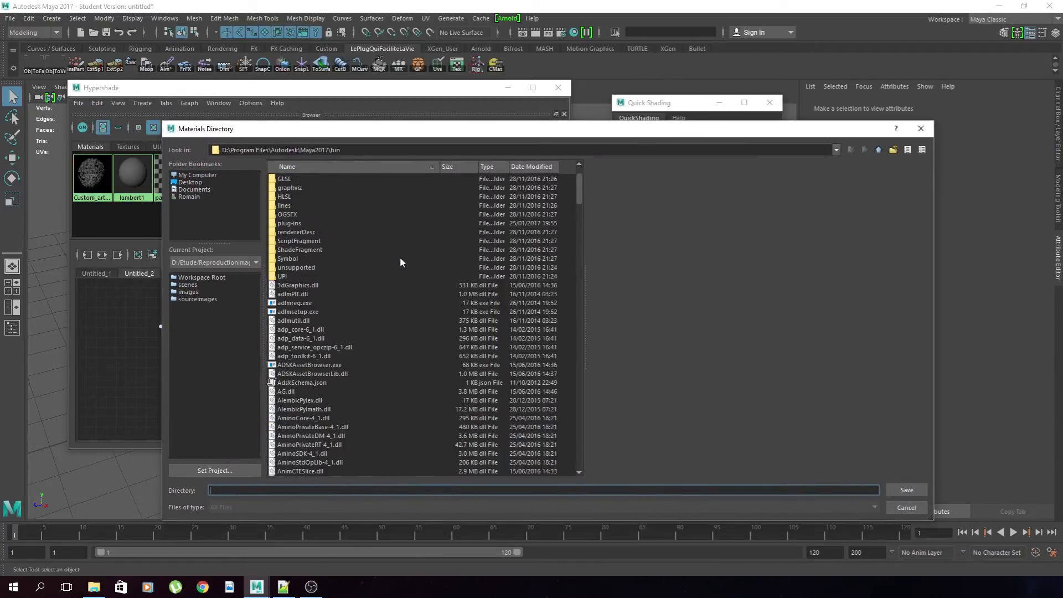
pyautogui.click(186, 176)
pyautogui.doubleClick(299, 187)
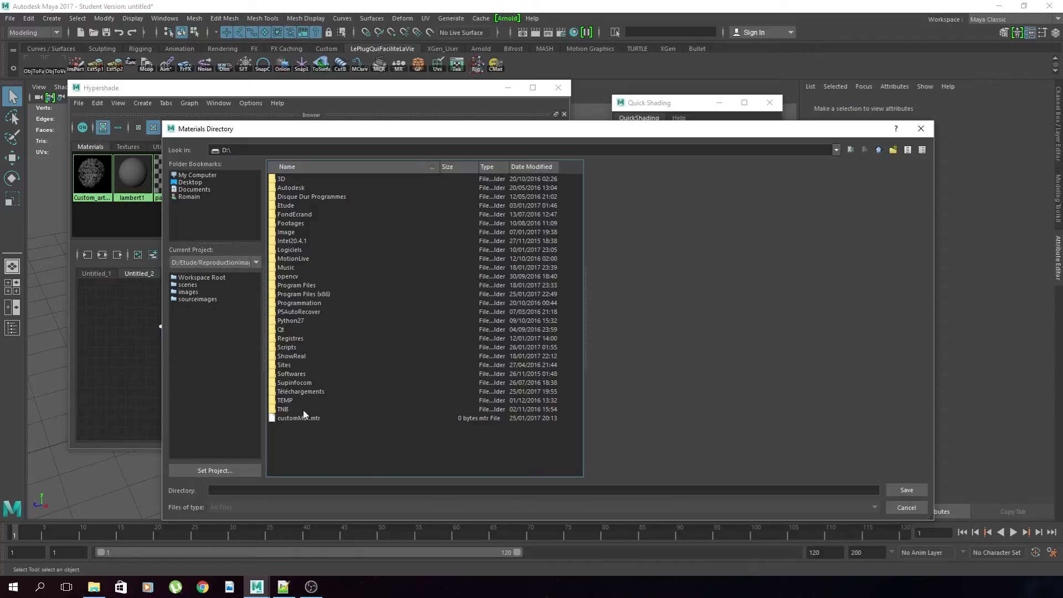
pyautogui.doubleClick(282, 179)
pyautogui.doubleClick(292, 205)
pyautogui.click(923, 490)
# Step: Select the Custom_arton_Mat network without its shading group and add it to Quick Shading as a custom material named Custom_Carton
pyautogui.moveTo(679, 104); pyautogui.dragTo(676, 96)
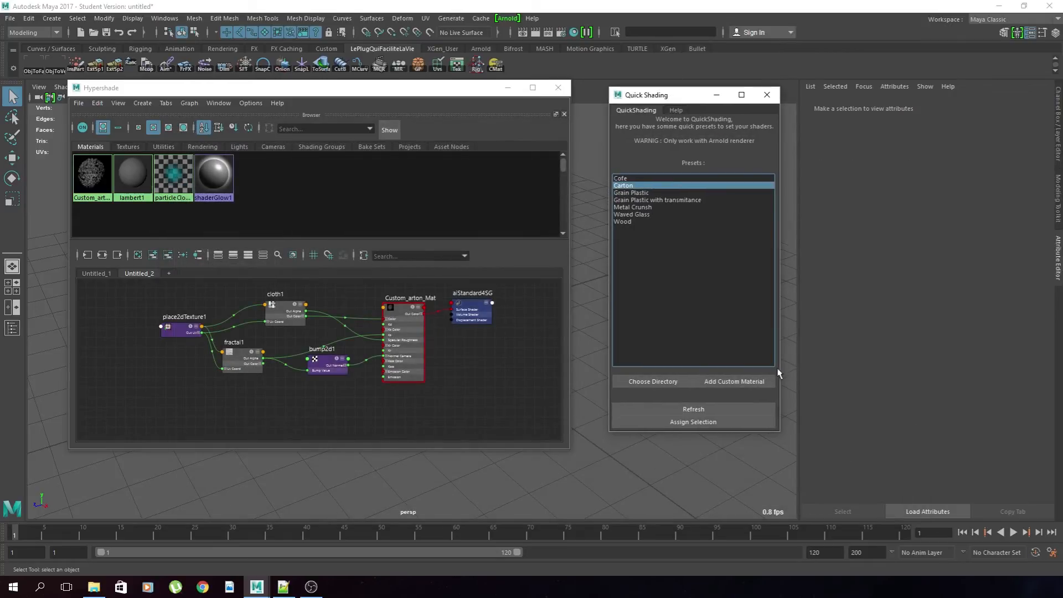
pyautogui.click(742, 380)
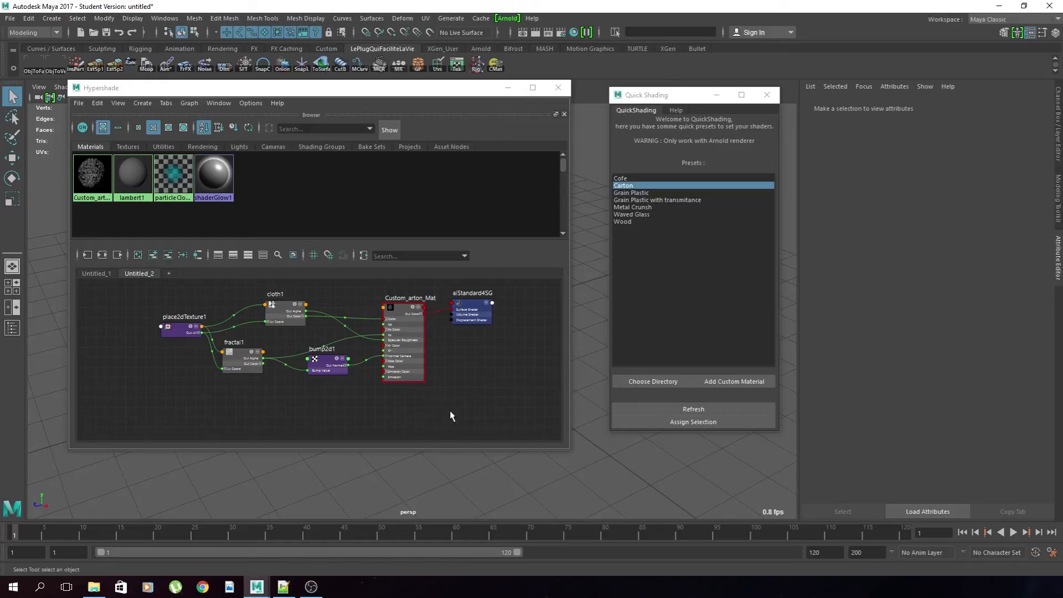
pyautogui.moveTo(418, 414); pyautogui.dragTo(163, 284)
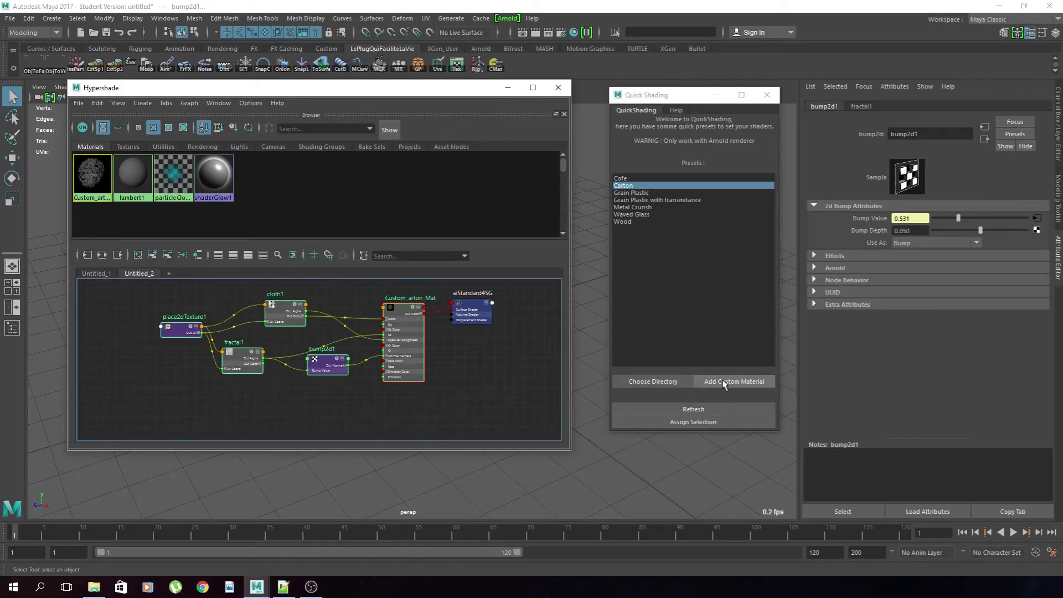
pyautogui.click(476, 380)
pyautogui.click(459, 358)
pyautogui.moveTo(421, 421)
pyautogui.mouseDown()
pyautogui.moveTo(232, 366)
pyautogui.moveTo(166, 302)
pyautogui.moveTo(138, 294)
pyautogui.mouseUp()
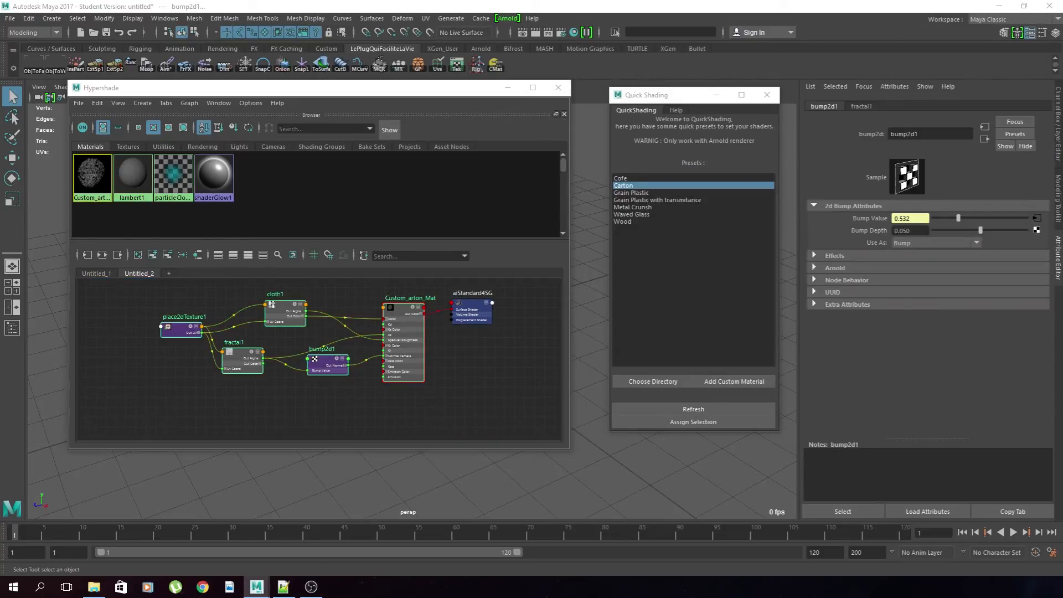
pyautogui.write('Custom_Carton')
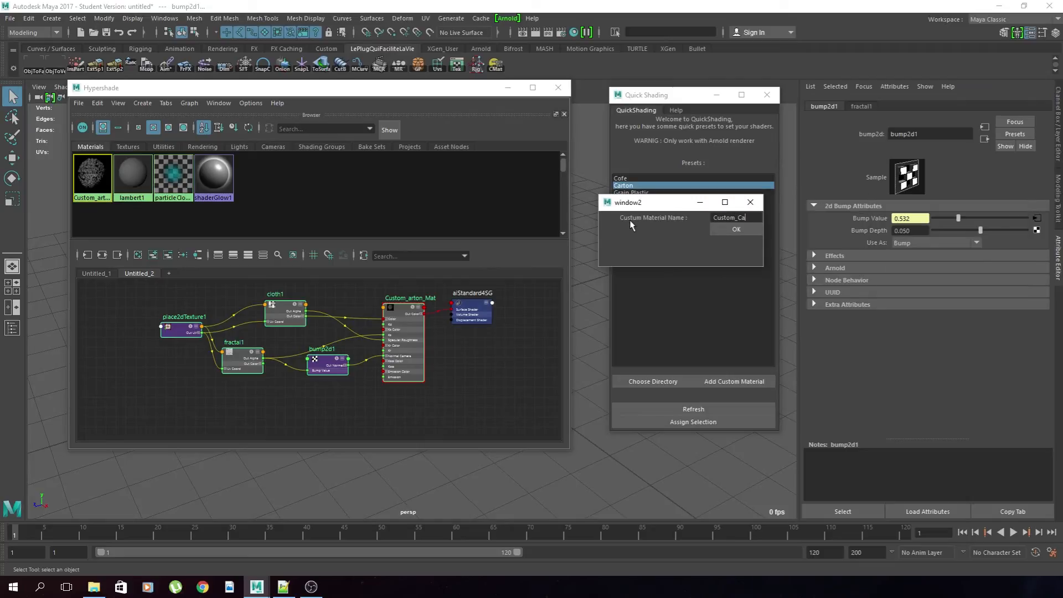
pyautogui.click(737, 229)
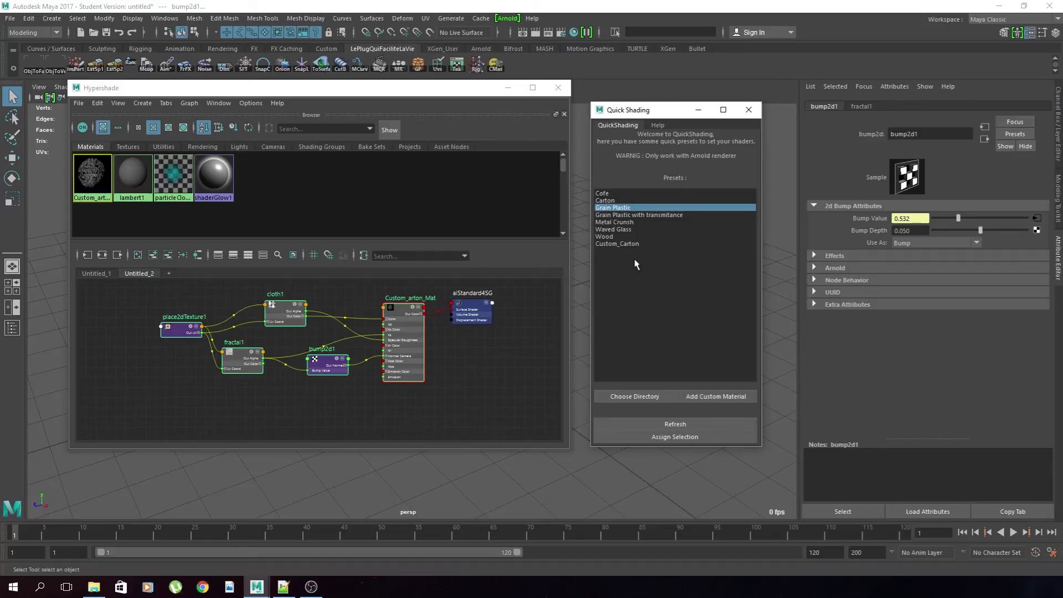
# Step: Choose the Custom_Carton preset in Quick Shading and clear the node selection in the Hypershade
pyautogui.click(599, 246)
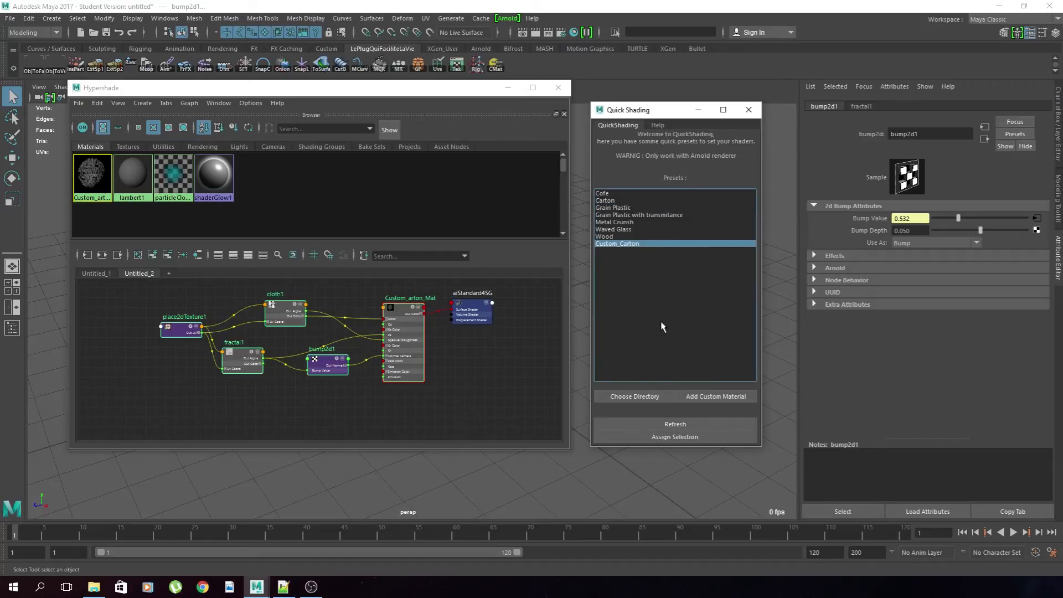
pyautogui.click(456, 399)
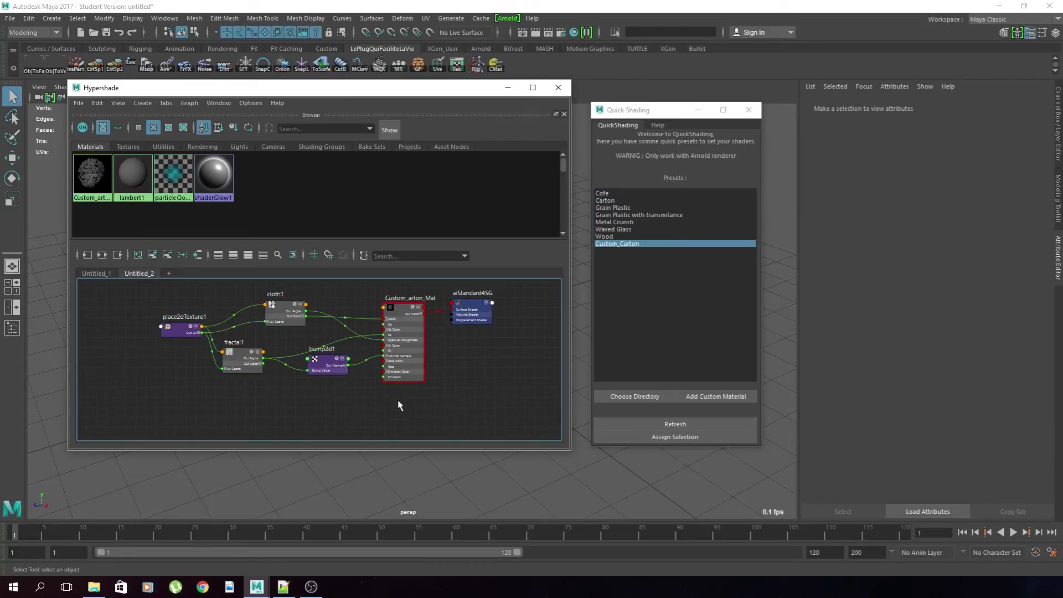
pyautogui.moveTo(400, 396); pyautogui.dragTo(158, 302)
pyautogui.moveTo(462, 404); pyautogui.dragTo(177, 294)
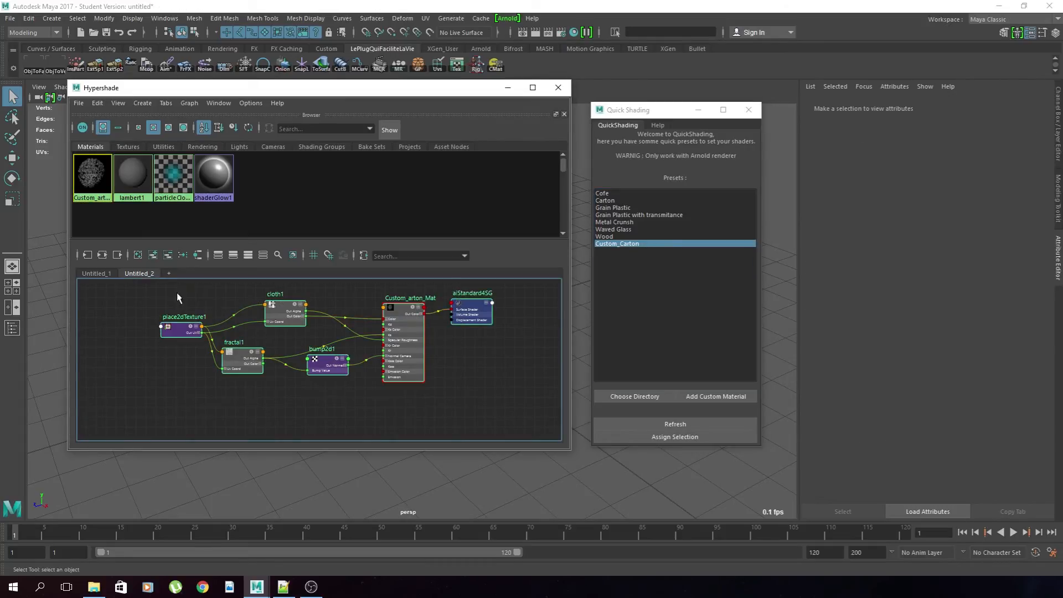
pyautogui.click(467, 399)
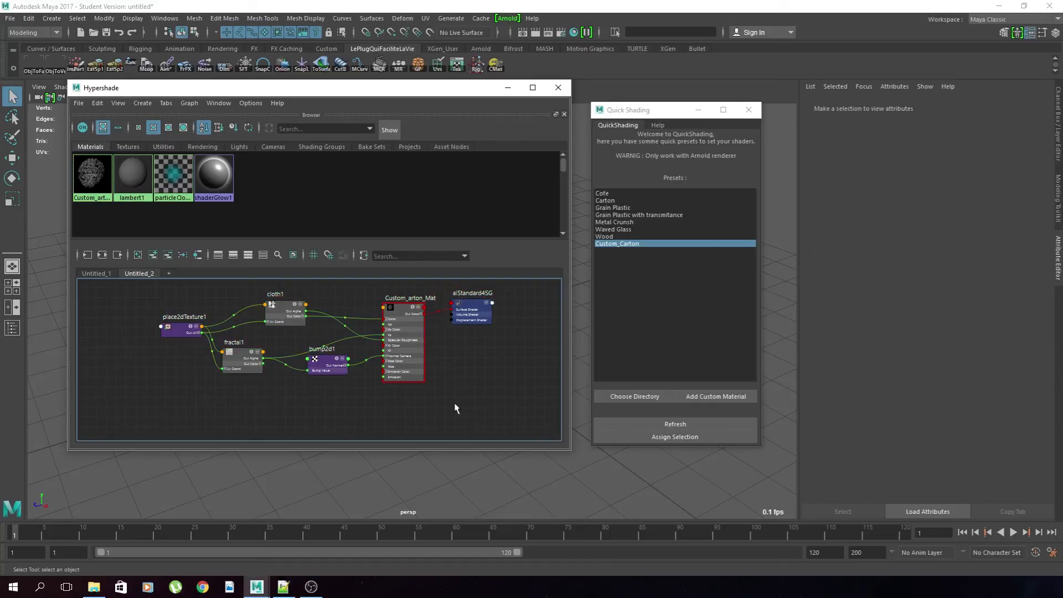
# Step: Switch to File Explorer and browse to the 3D folder on drive D to check the saved custom material
pyautogui.click(94, 587)
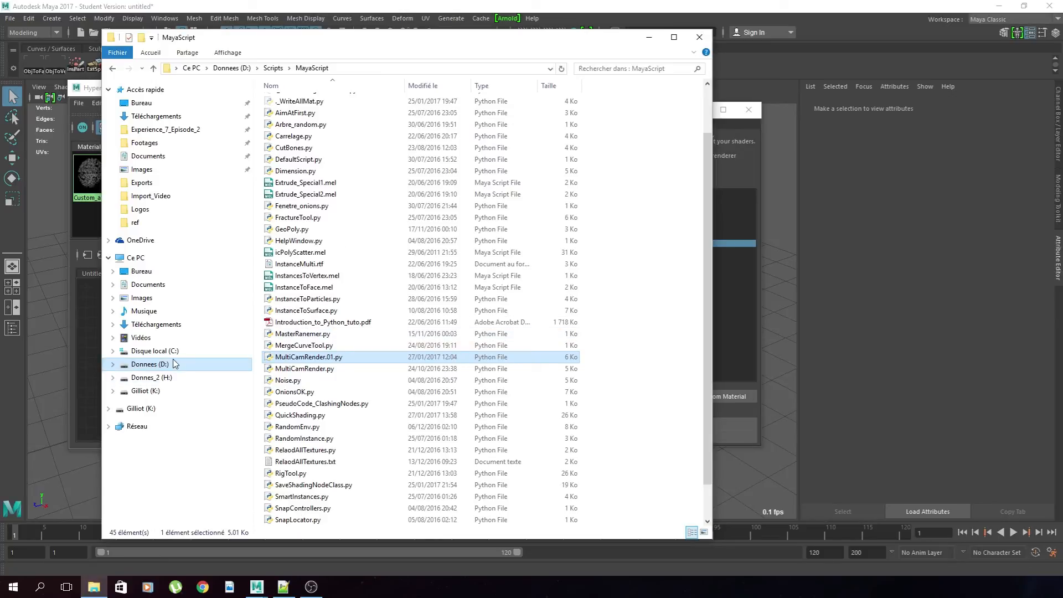
pyautogui.click(173, 361)
pyautogui.click(355, 104)
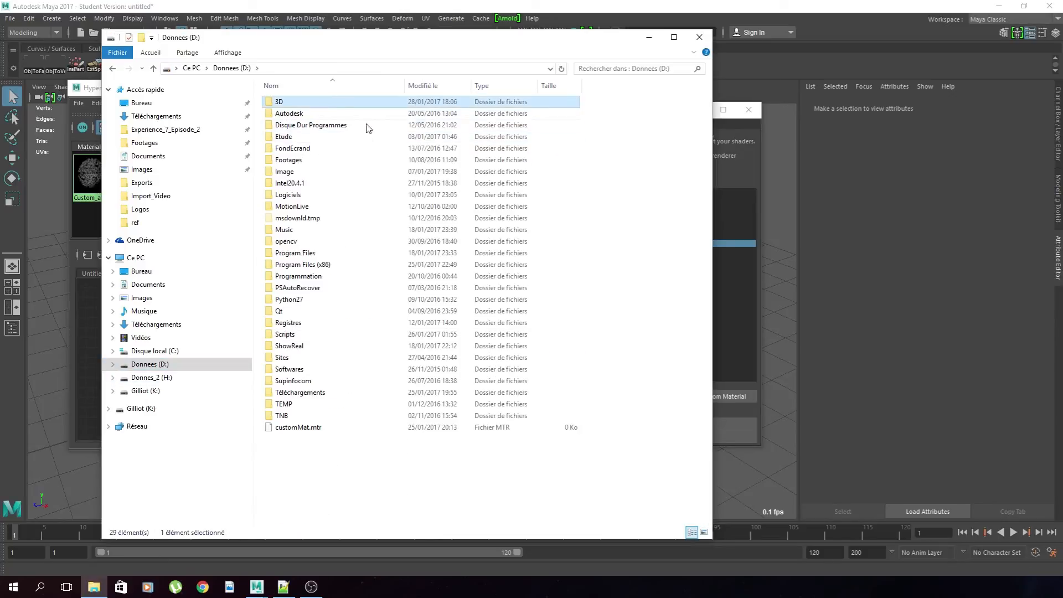
pyautogui.doubleClick(314, 104)
pyautogui.doubleClick(314, 104)
pyautogui.click(302, 103)
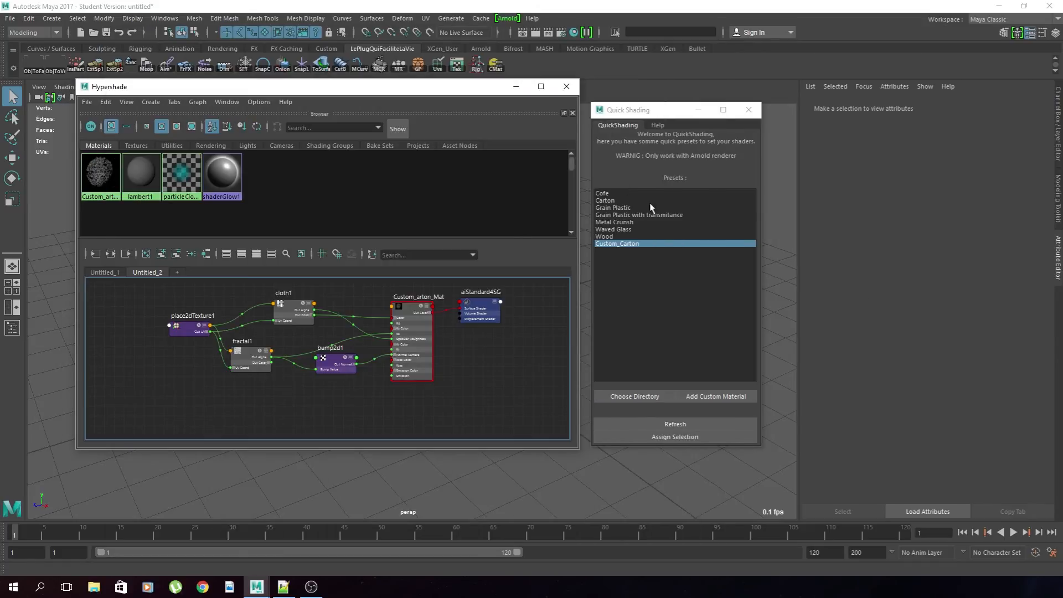
# Step: Delete the Custom_arton_Mat network in the Hypershade and assign the Custom_Carton preset from Quick Shading
pyautogui.moveTo(658, 112); pyautogui.dragTo(783, 100)
pyautogui.moveTo(517, 408)
pyautogui.mouseDown()
pyautogui.moveTo(290, 370)
pyautogui.moveTo(146, 290)
pyautogui.mouseUp()
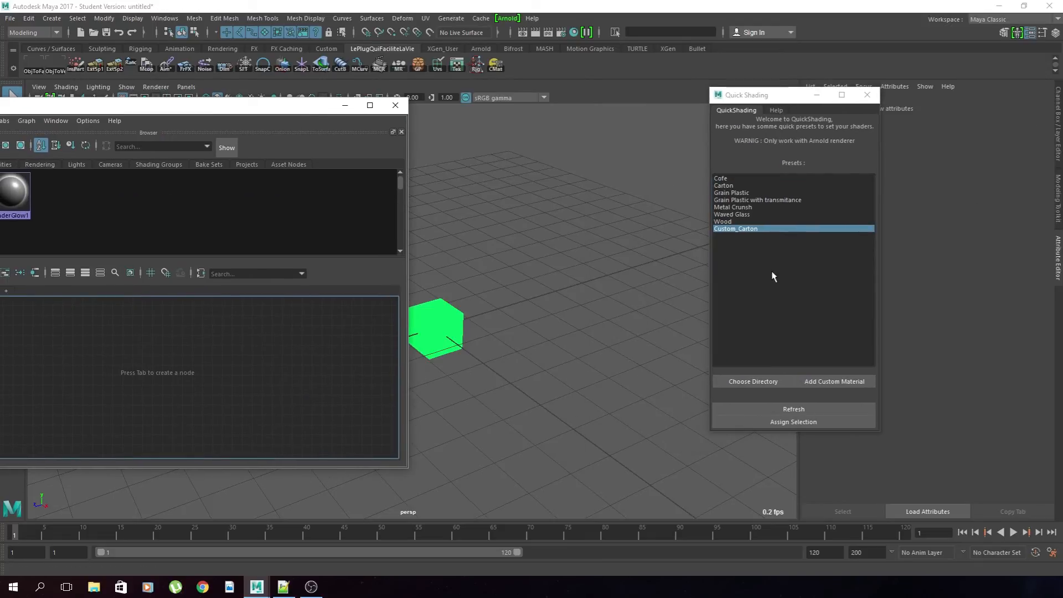
pyautogui.click(746, 238)
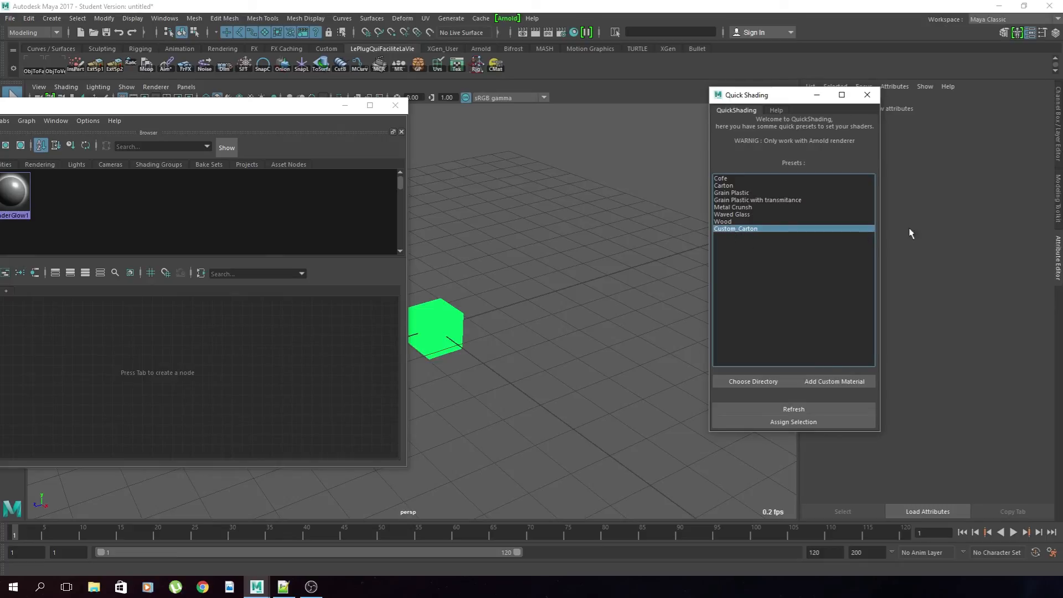
pyautogui.click(805, 422)
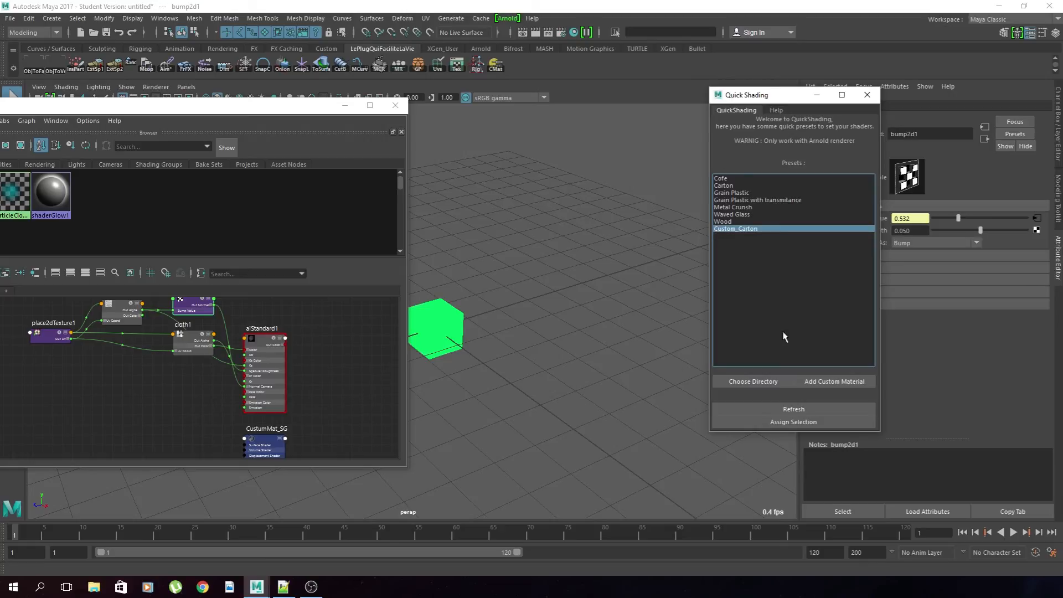
# Step: Place the CustumMat_SG node beside aiStandard1 and connect aiStandard1 to its surface shader input
pyautogui.moveTo(281, 434); pyautogui.dragTo(280, 361)
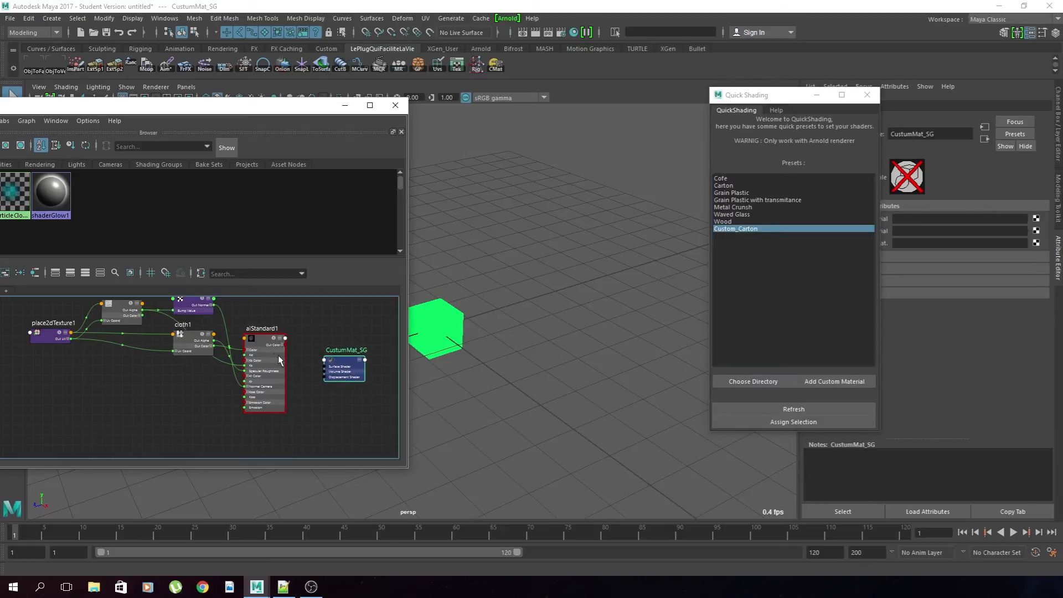
pyautogui.moveTo(250, 338); pyautogui.dragTo(332, 363, button='middle')
pyautogui.moveTo(333, 365); pyautogui.dragTo(332, 358)
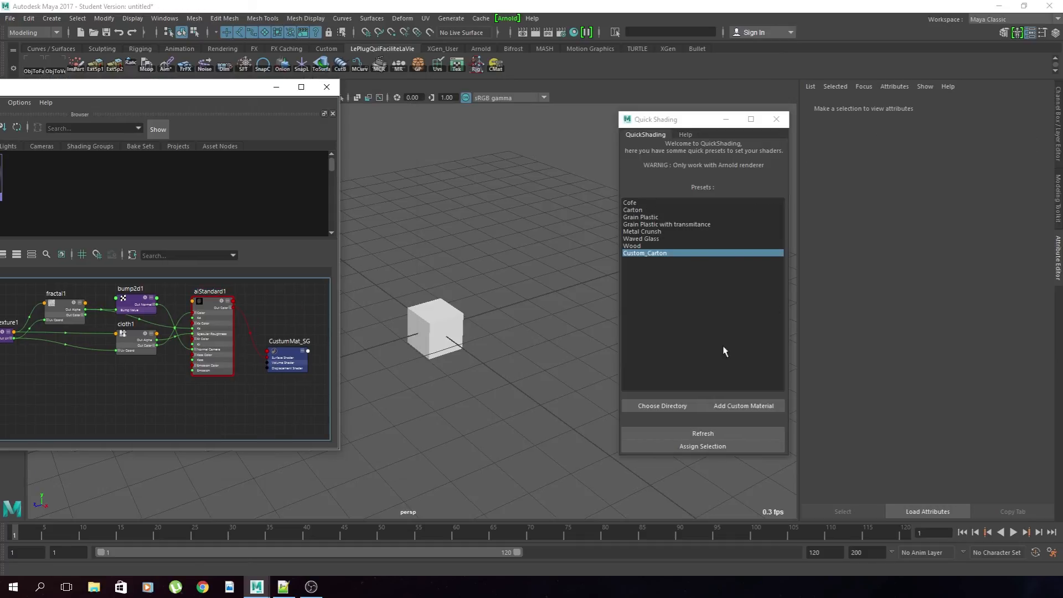
# Step: Close and reopen Quick Shading, set its materials directory to D:\3D\Custom Mat and refresh the presets
pyautogui.click(778, 106)
pyautogui.click(497, 65)
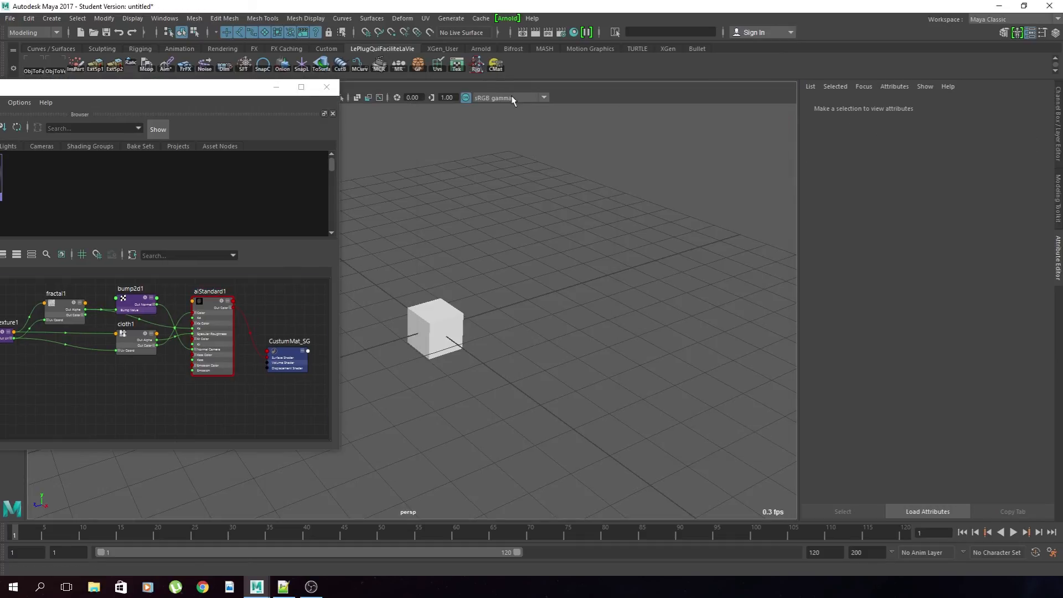
pyautogui.moveTo(1062, 195)
pyautogui.mouseDown()
pyautogui.moveTo(876, 174)
pyautogui.moveTo(577, 107)
pyautogui.mouseUp()
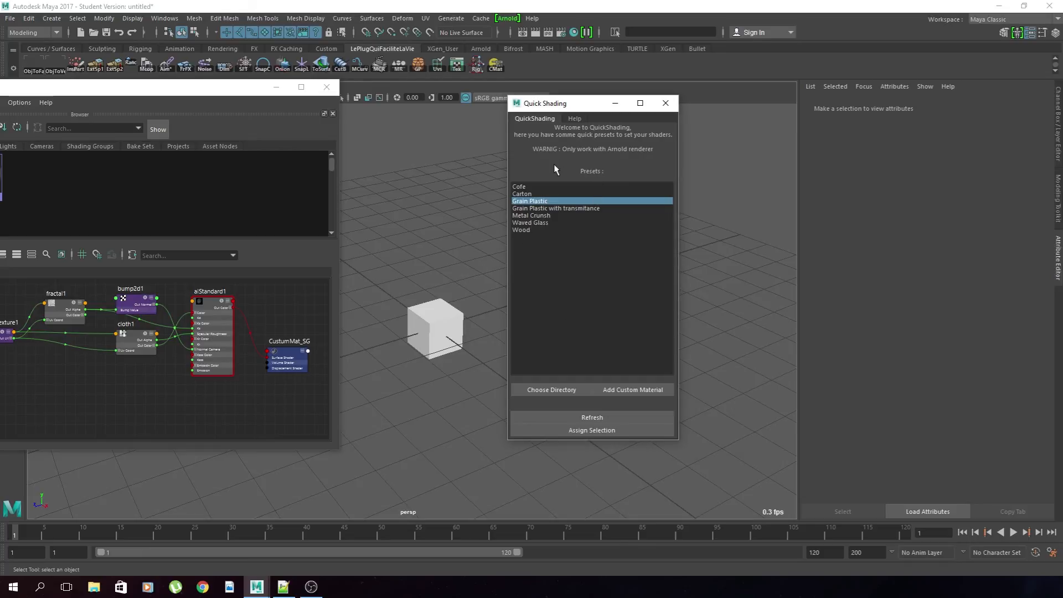
pyautogui.click(550, 390)
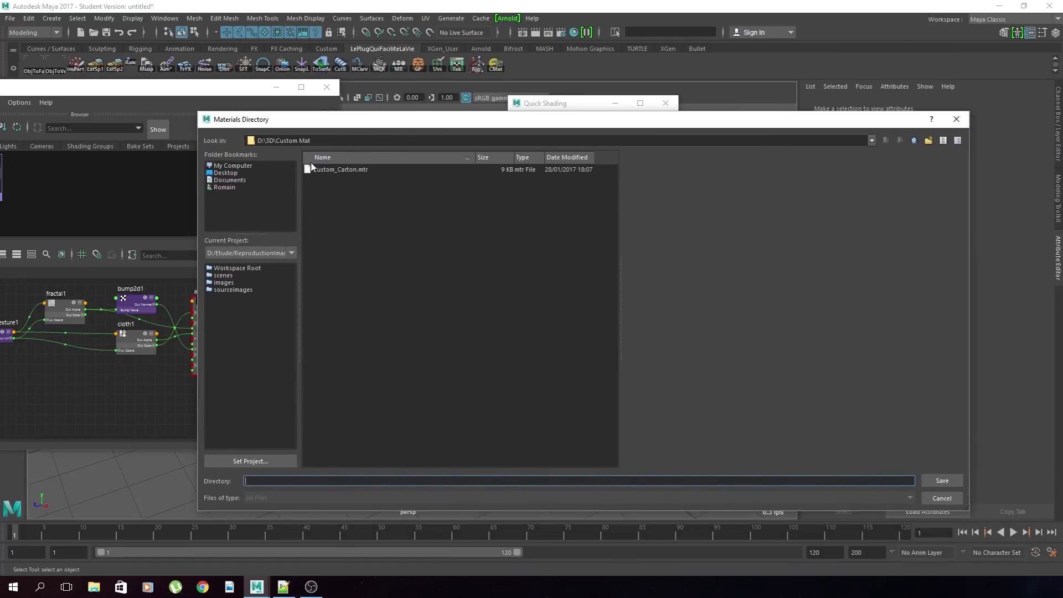
pyautogui.click(953, 482)
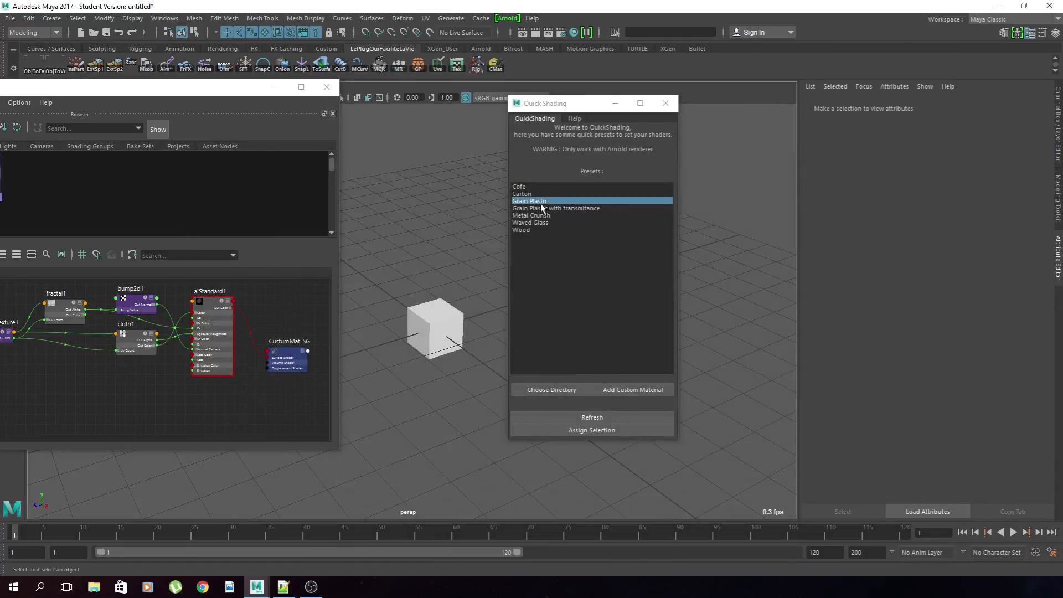
pyautogui.click(623, 419)
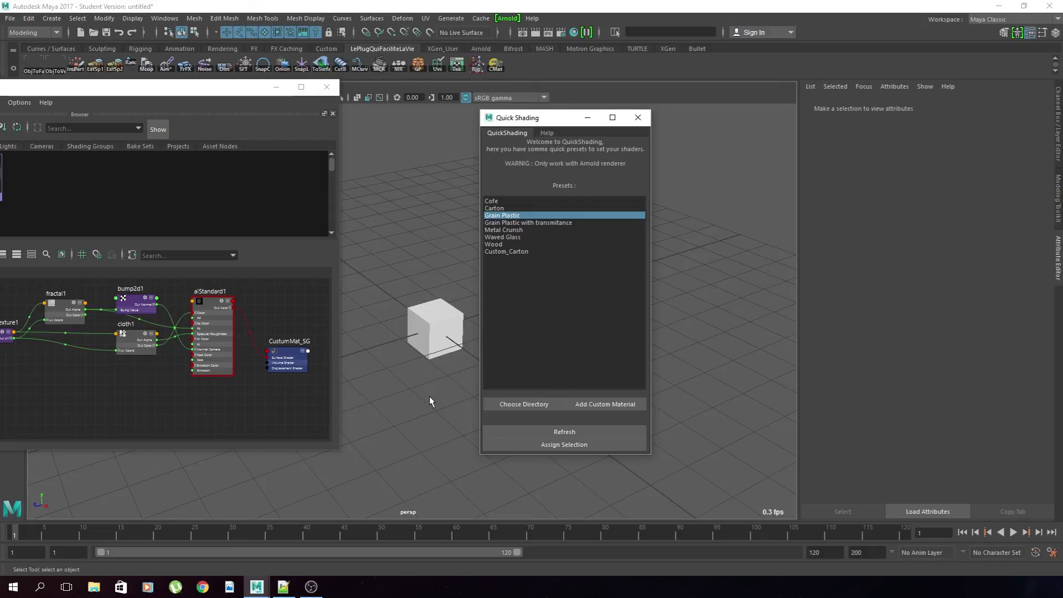
# Step: Close the Quick Shading and Hypershade windows
pyautogui.moveTo(501, 117); pyautogui.dragTo(512, 112)
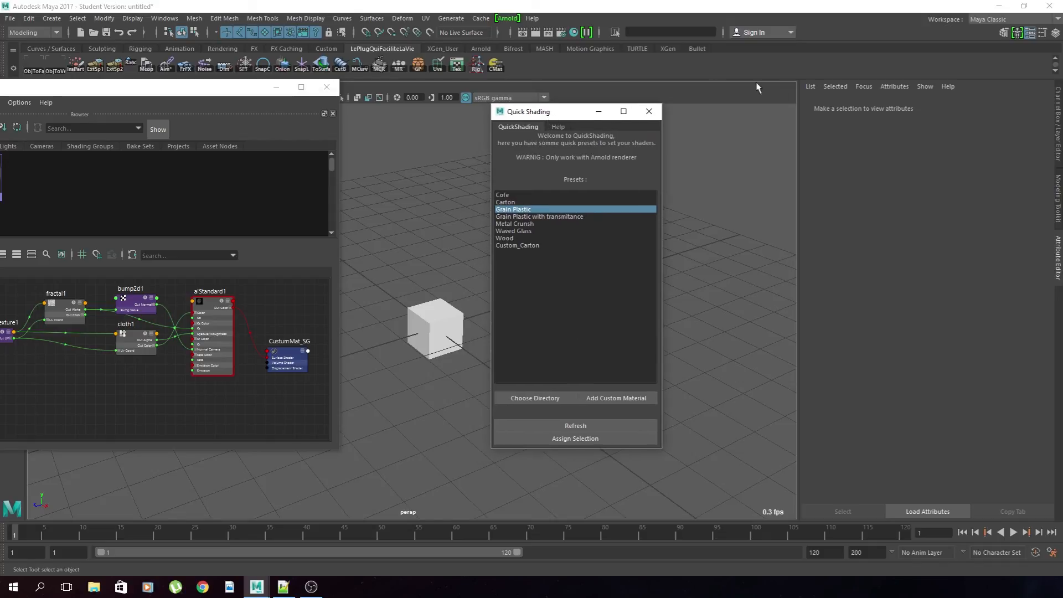
pyautogui.click(649, 112)
pyautogui.moveTo(86, 96)
pyautogui.mouseDown()
pyautogui.moveTo(308, 134)
pyautogui.moveTo(348, 115)
pyautogui.mouseUp()
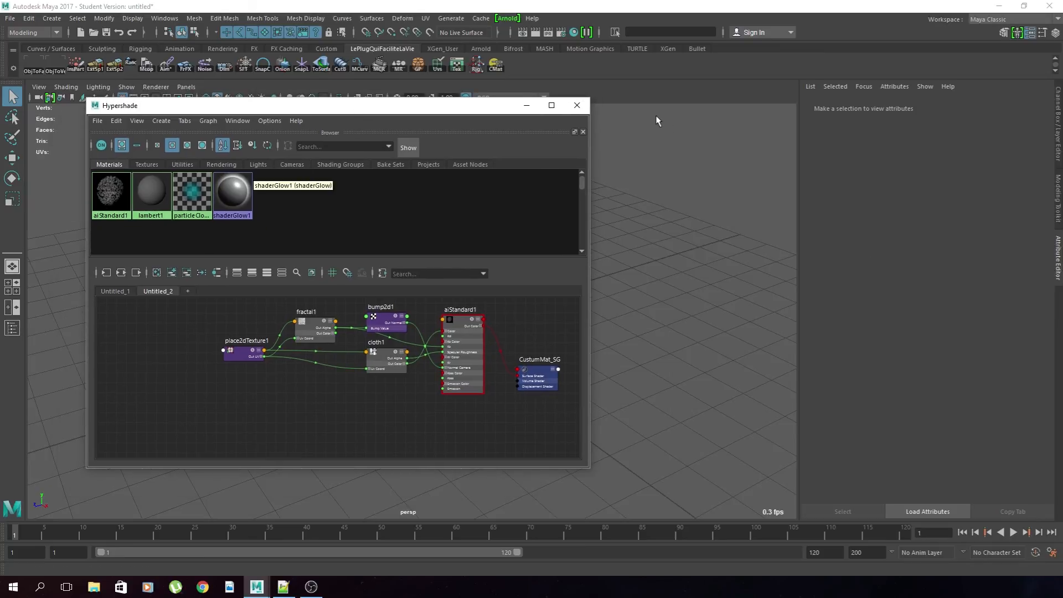
pyautogui.click(74, 223)
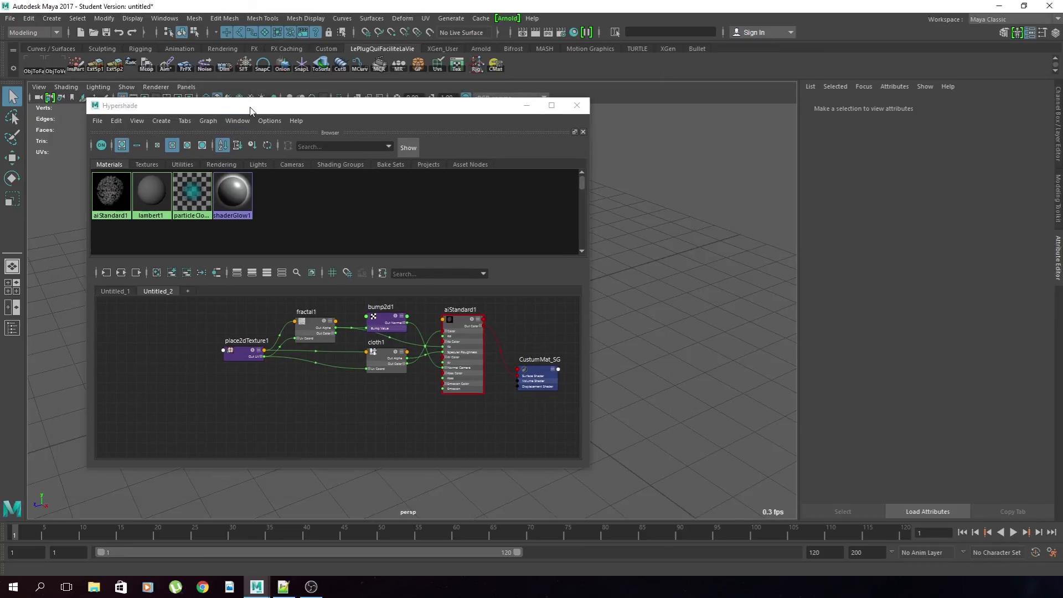
pyautogui.moveTo(249, 106); pyautogui.dragTo(218, 137)
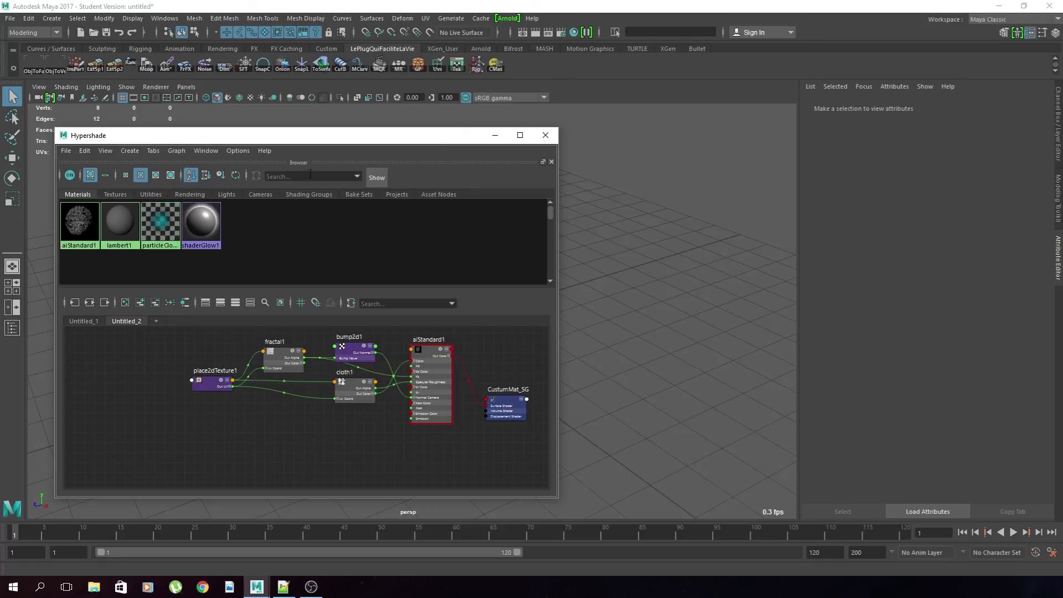
pyautogui.click(547, 136)
# Step: Select the cube in the perspective view and delete it
pyautogui.moveTo(539, 273); pyautogui.dragTo(288, 392)
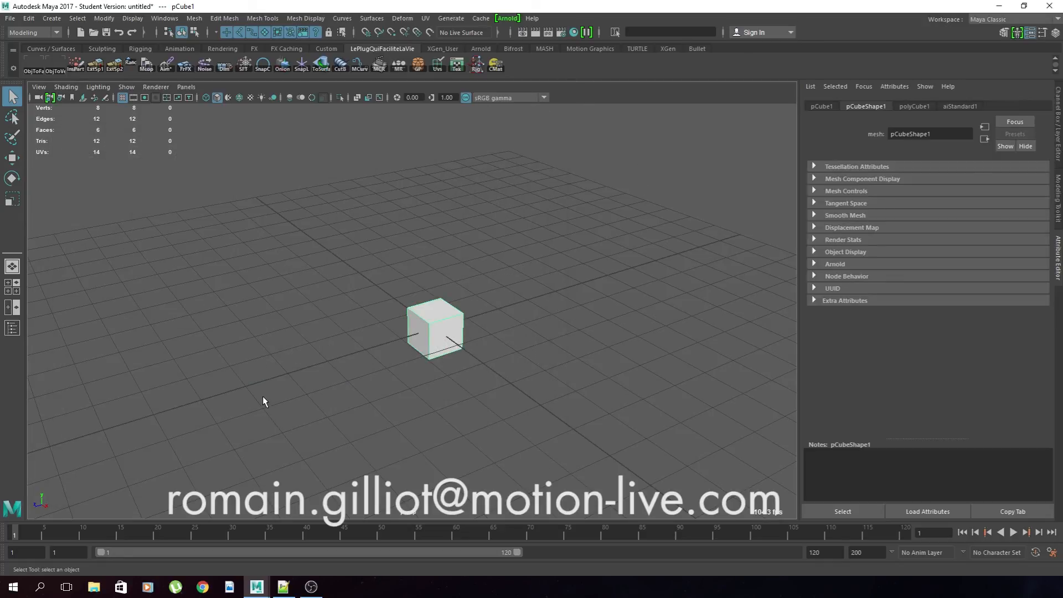
pyautogui.press('Delete')
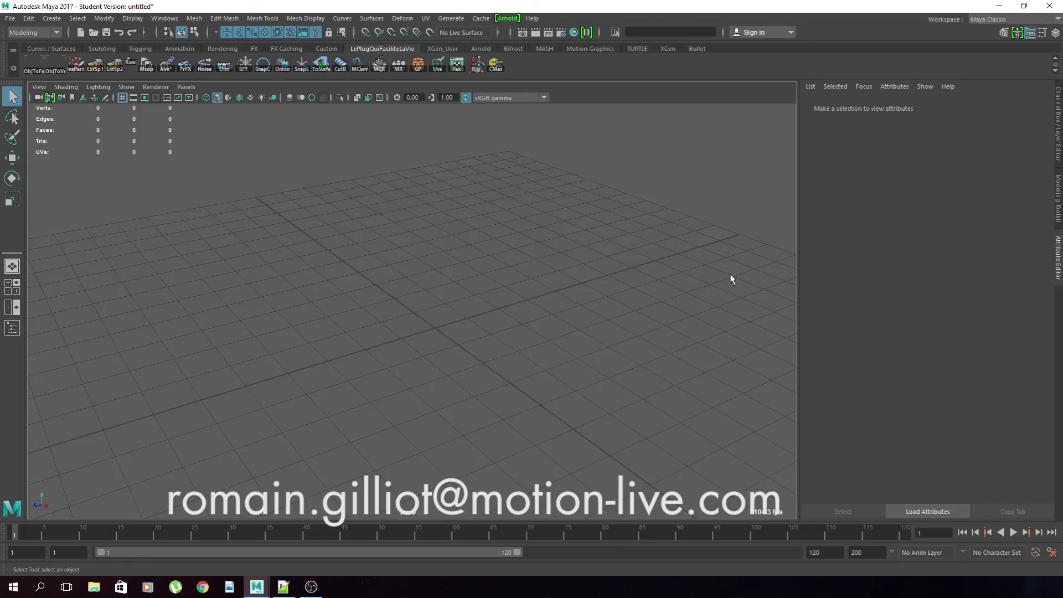
pyautogui.scroll(-4, 679, 364)
pyautogui.keyDown('alt'); pyautogui.moveTo(674, 362); pyautogui.dragTo(662, 321, button='middle'); pyautogui.keyUp('alt')
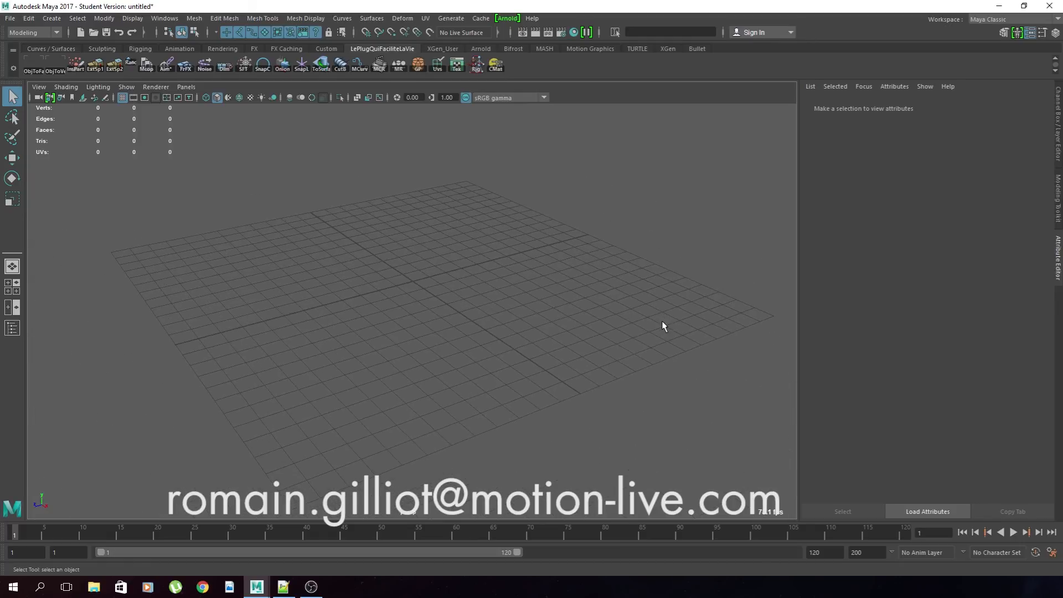